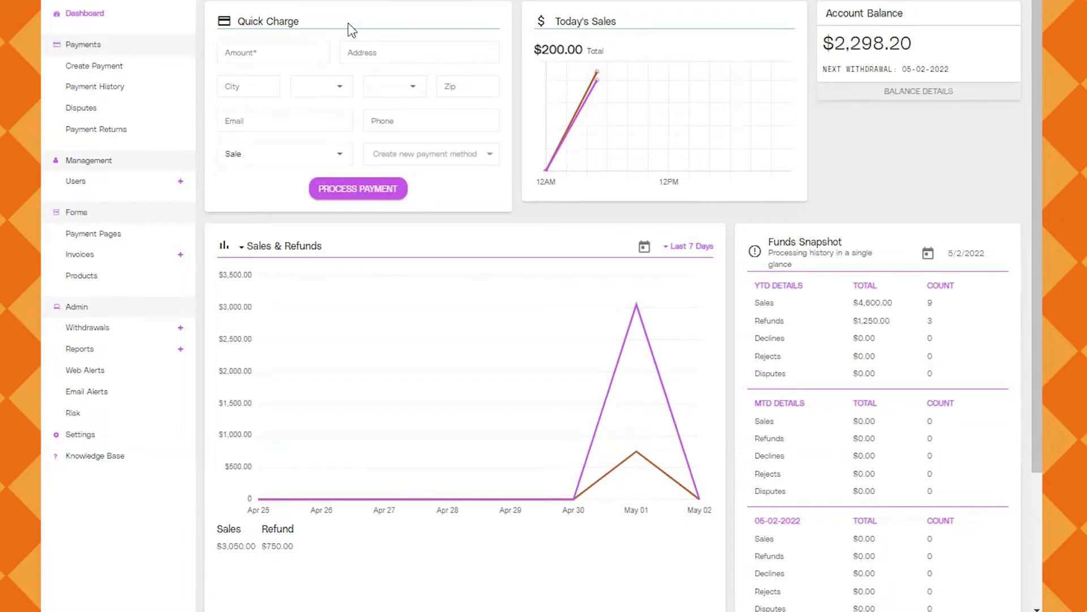
Enter the $600.00 amount, customer's street address, Asheville city, state and phone number
click(269, 52)
text(0.06)
text(00)
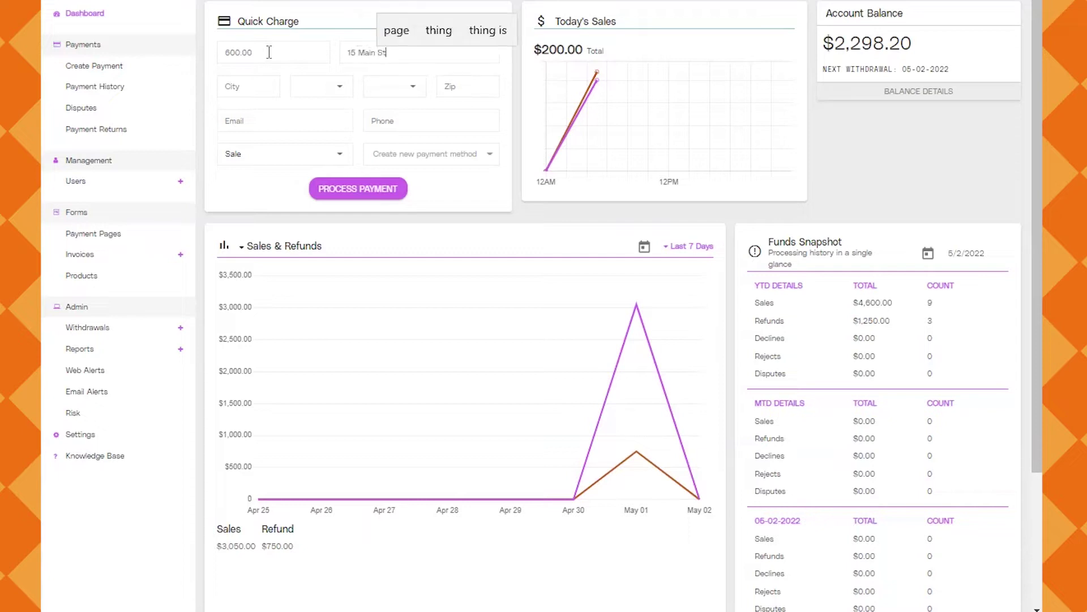
key(Tab)
text(Ashevvile)
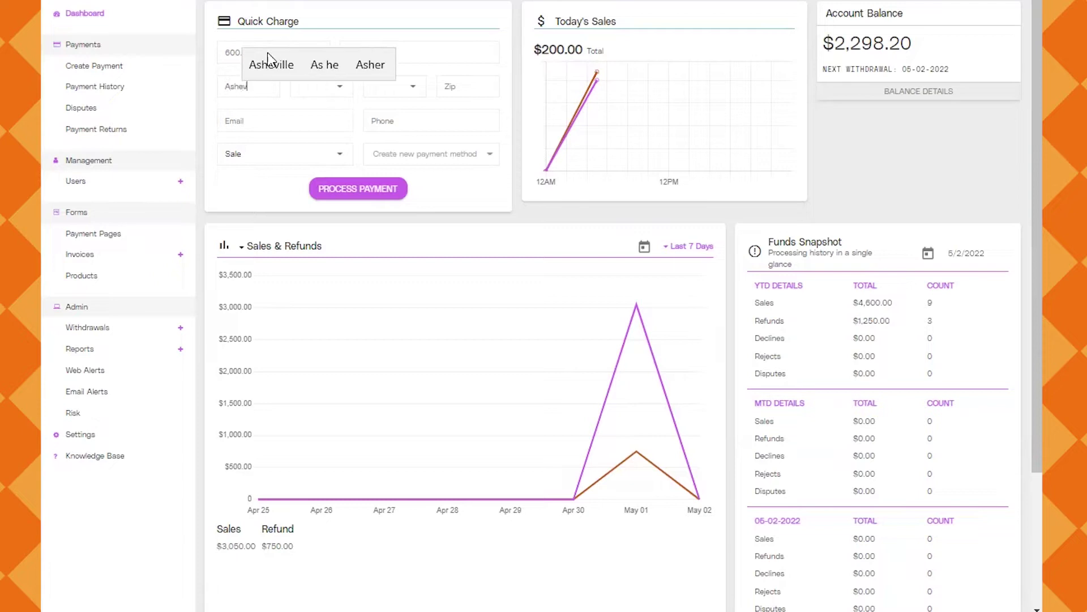
key(BackSpace)
key(BackSpace)
key(BackSpace)
key(BackSpace)
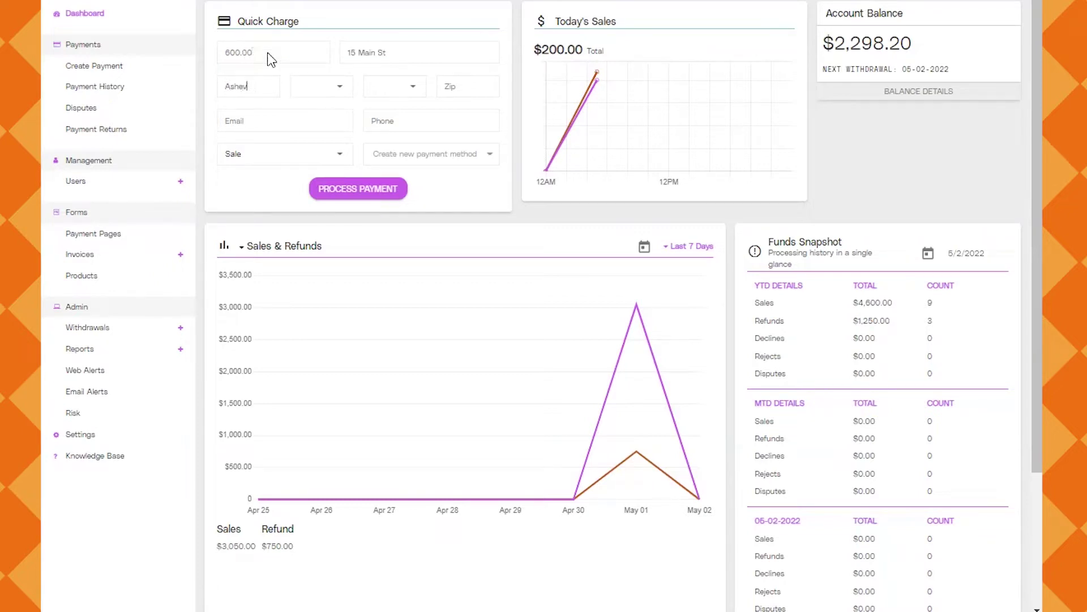
click(268, 56)
click(314, 88)
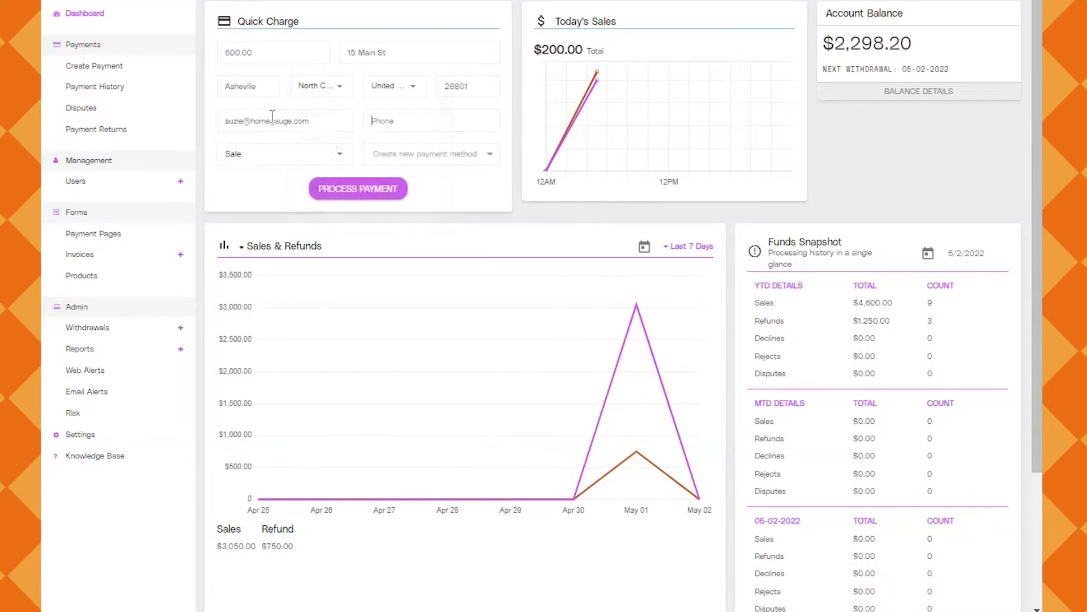
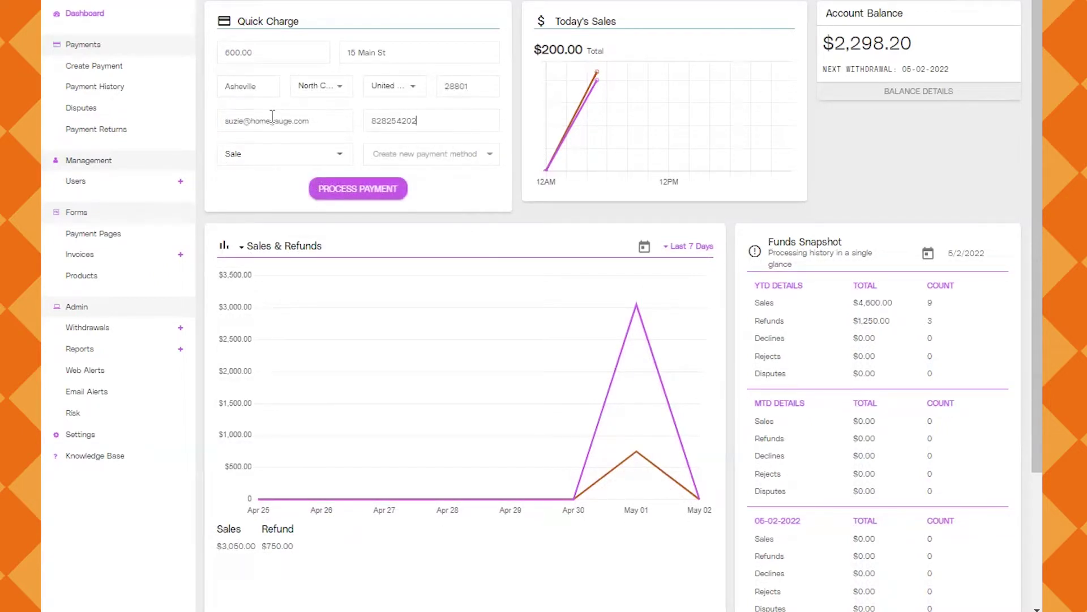
Start the card payment and enter the Visa card number, expiry date and security code
click(360, 193)
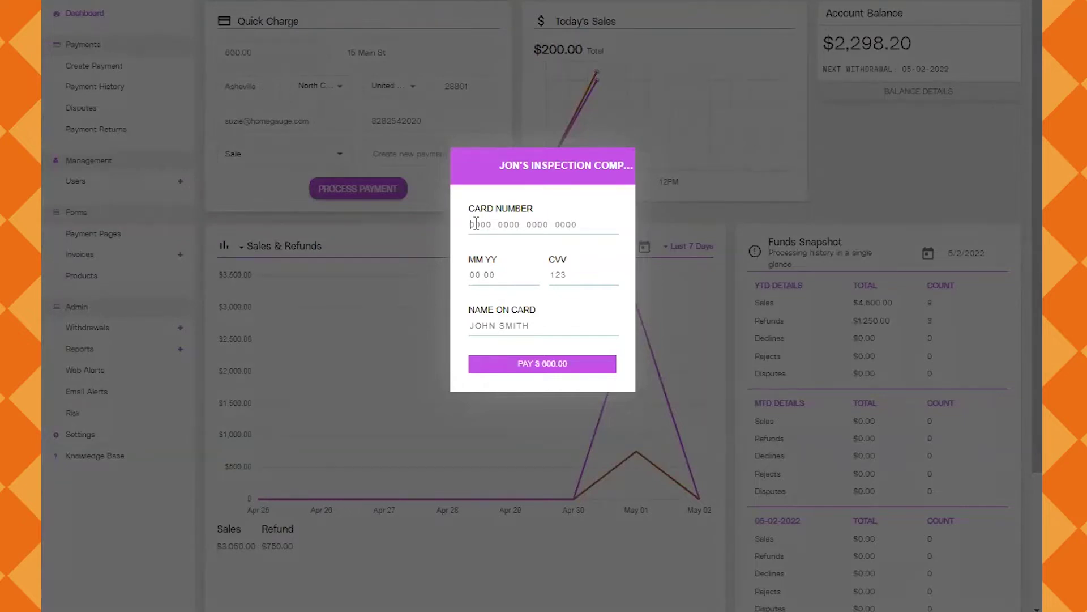
text(4111 1111 11)
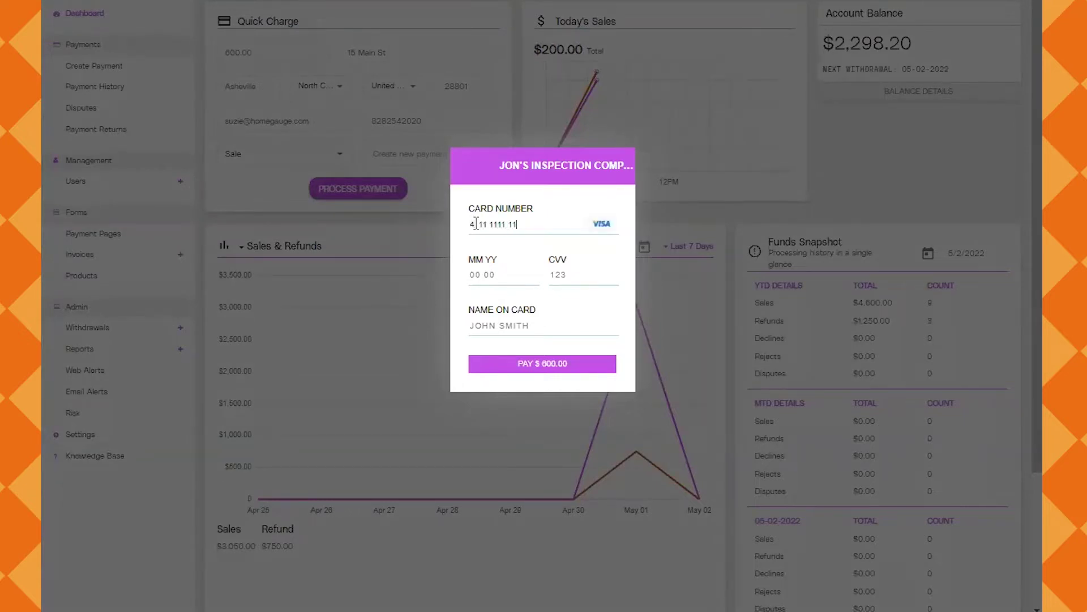
text(11 1111)
click(481, 284)
text(1222)
click(571, 276)
text(123)
Add the cardholder's name and pay the $600.00 charge
click(504, 326)
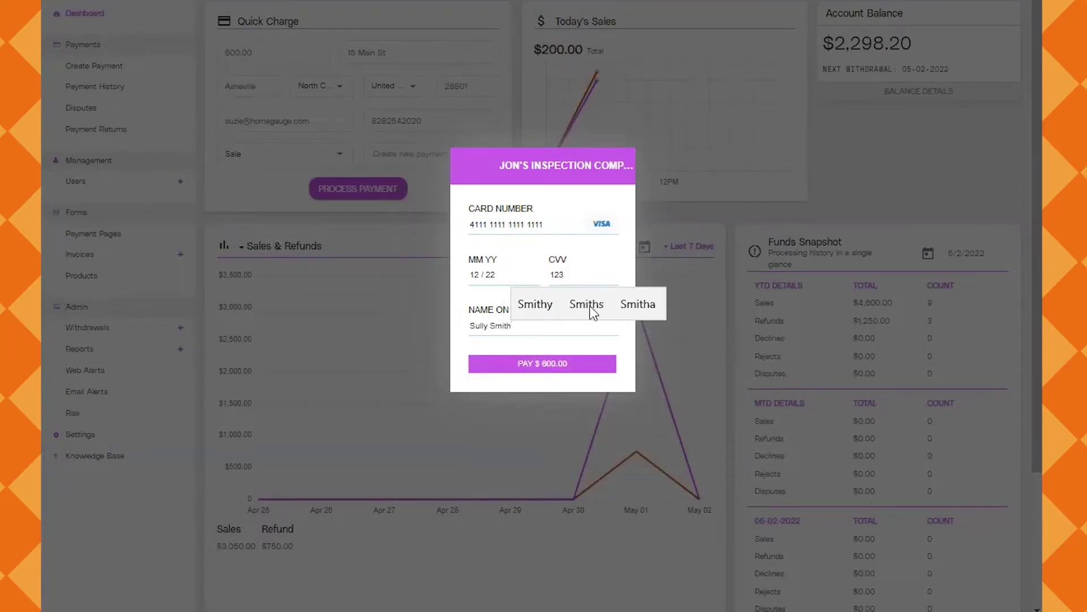
click(564, 216)
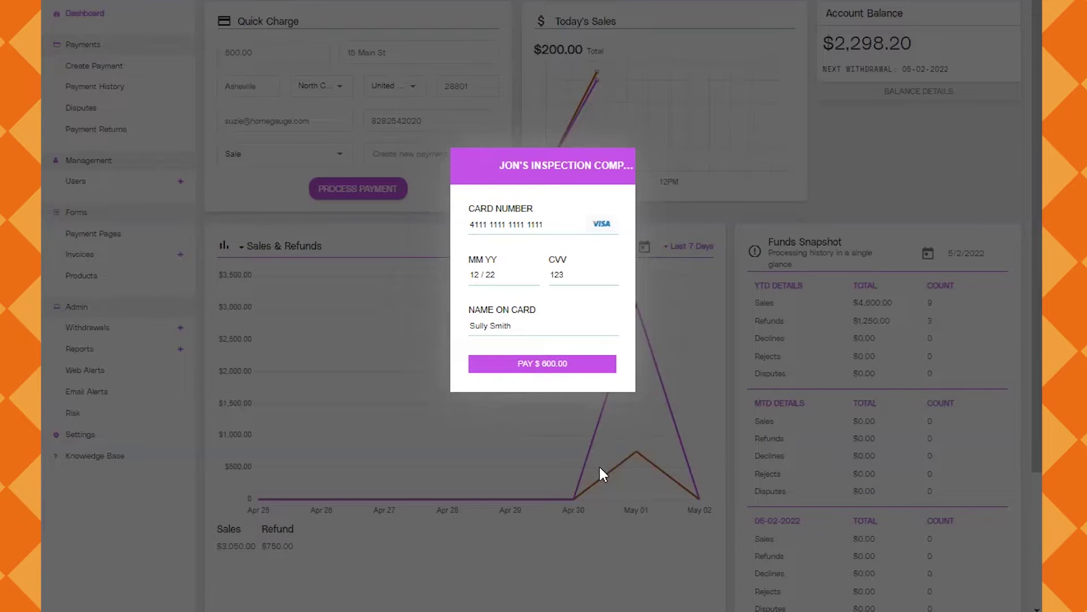
key(Return)
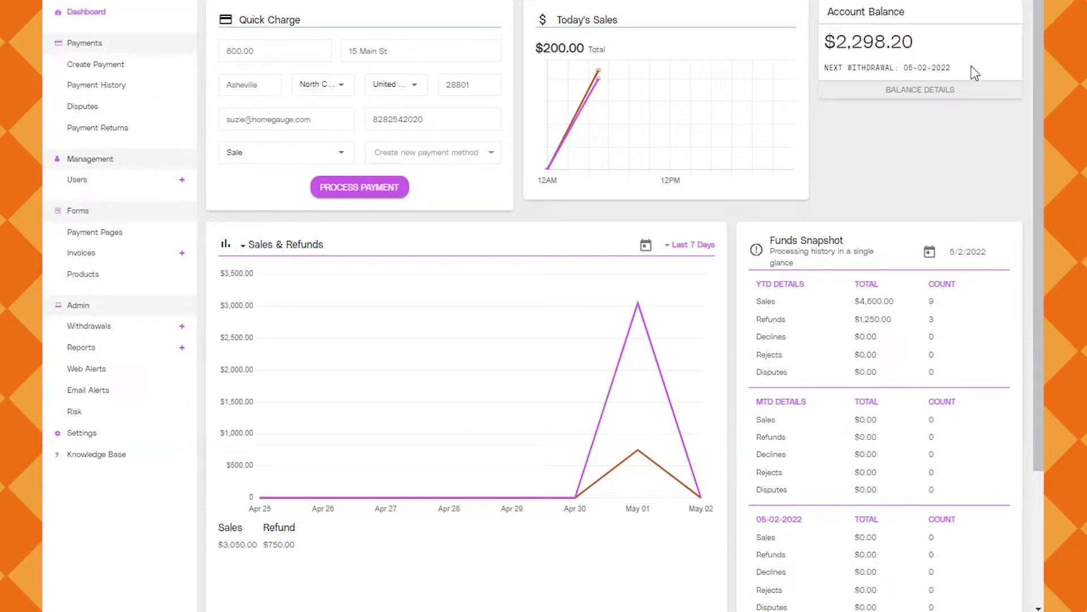
click(691, 245)
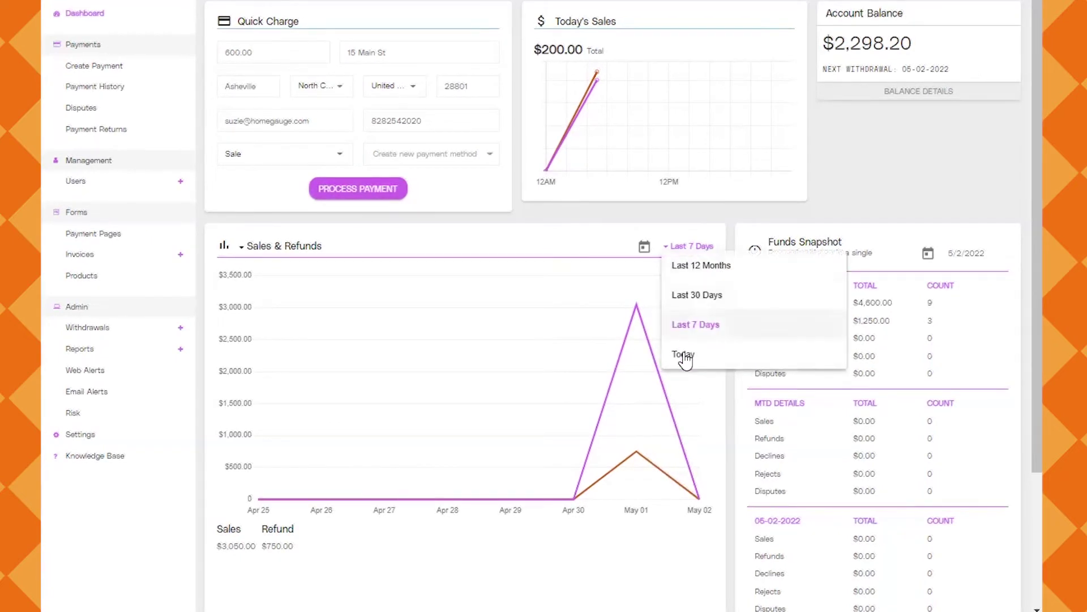
click(695, 250)
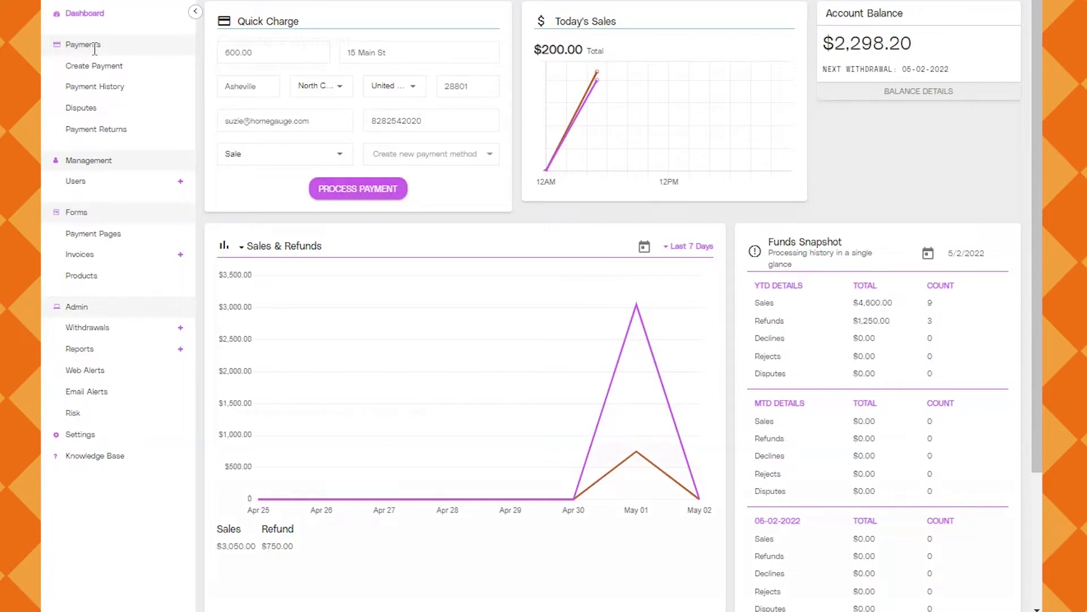
Open Payments > Payment History from the sidebar
click(95, 86)
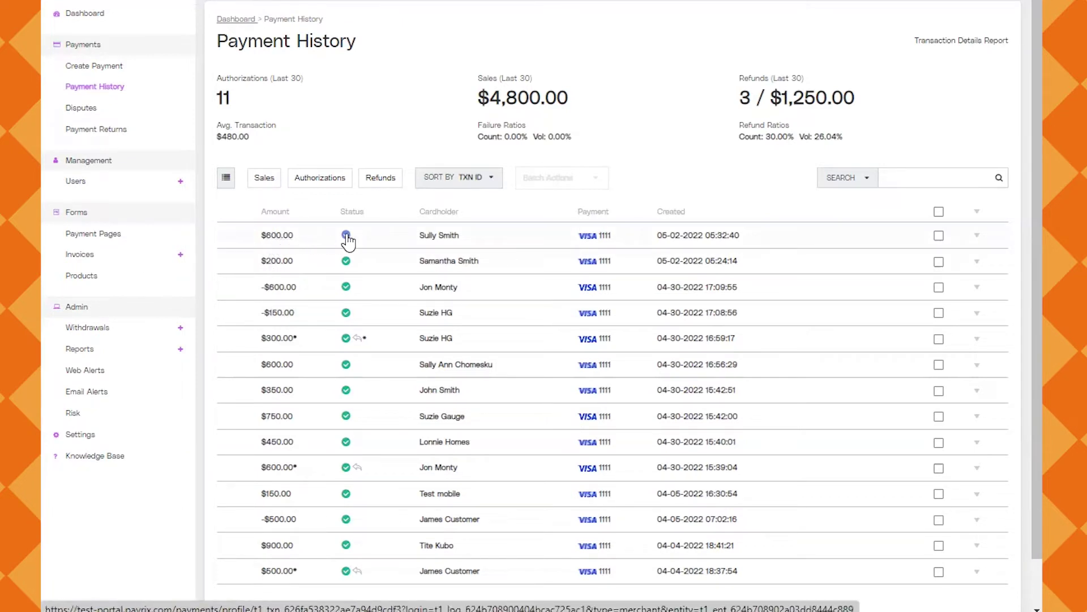
Expand the top $600.00 payment row and open its transaction detail page
mouse_move(345, 238)
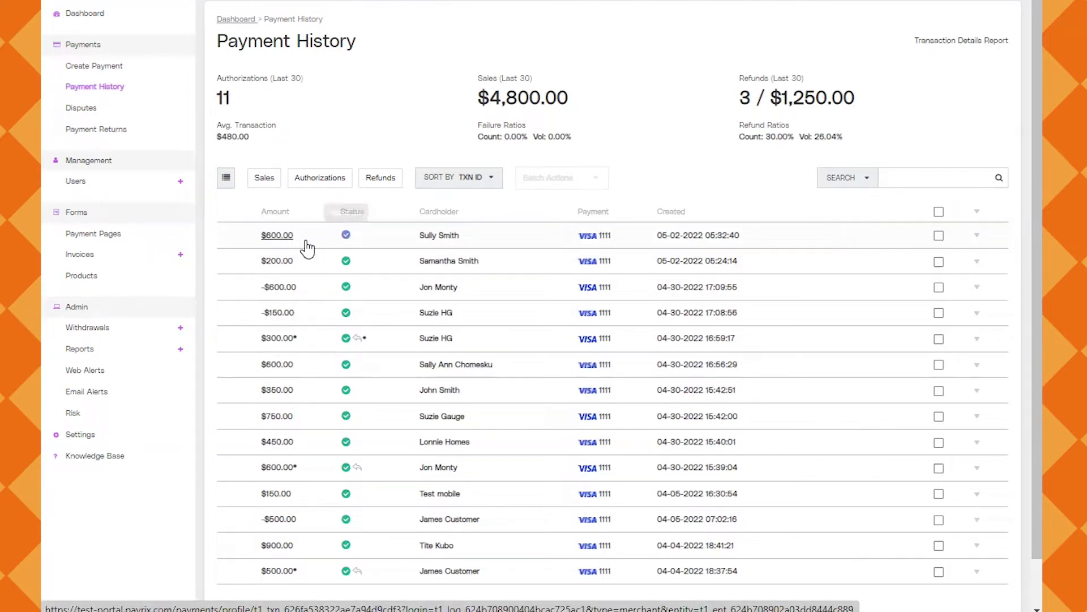
click(348, 240)
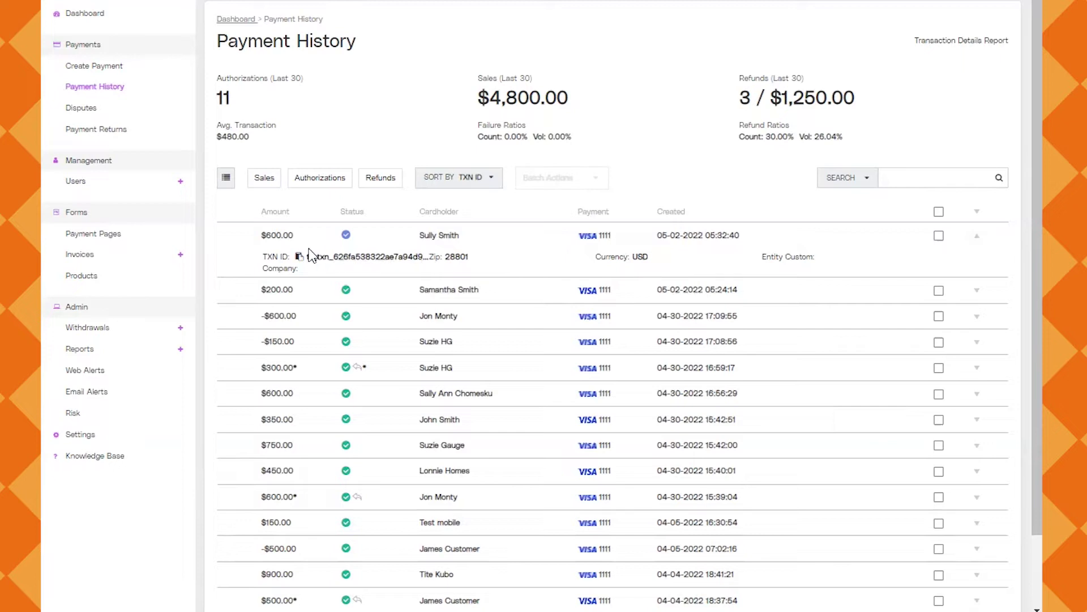
click(278, 241)
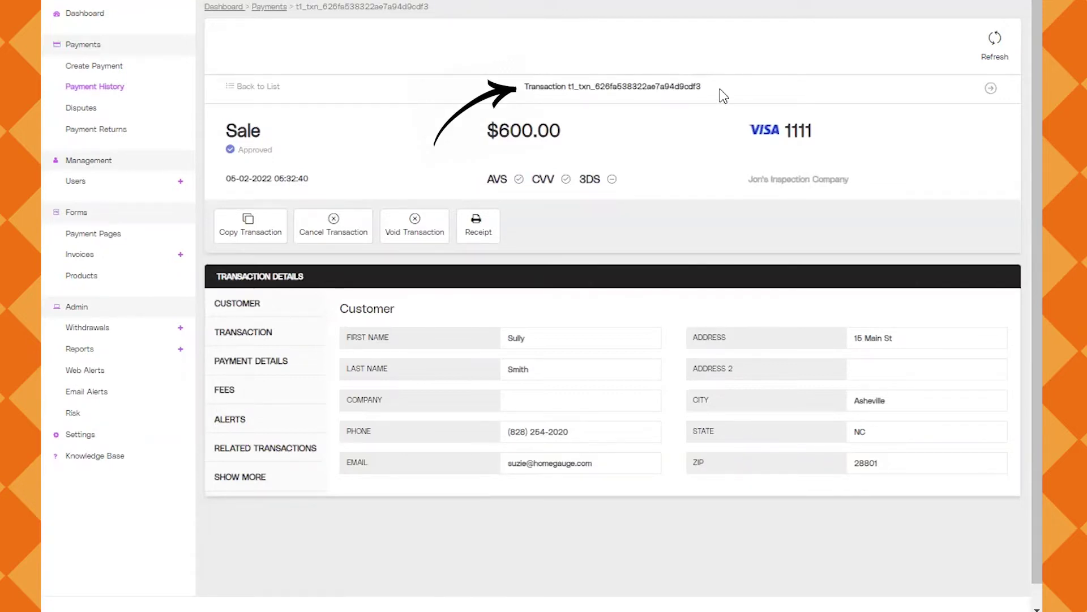
drag(705, 88, 522, 91)
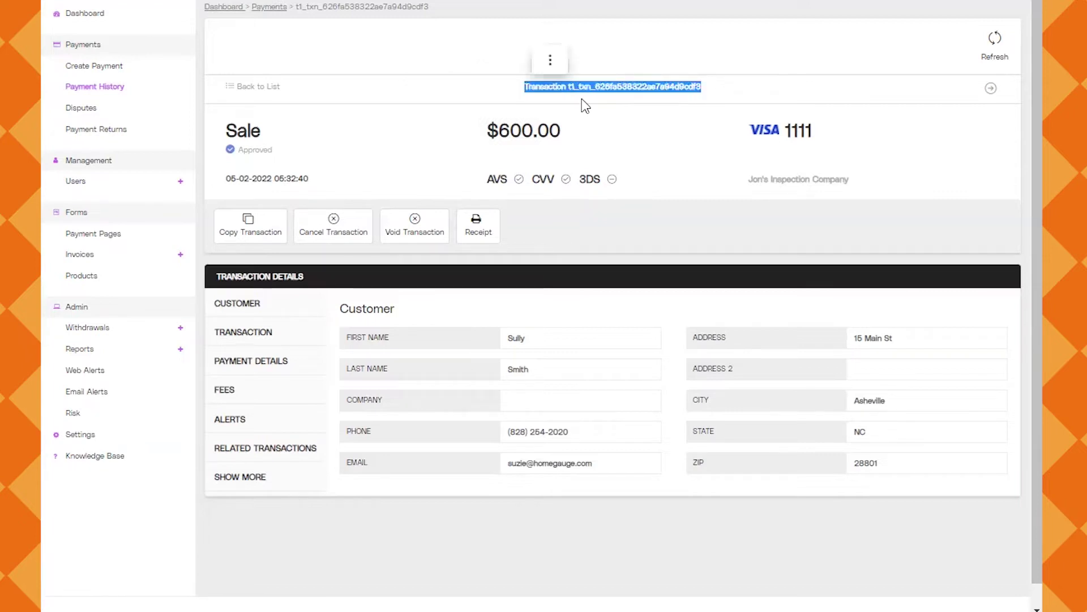
click(763, 88)
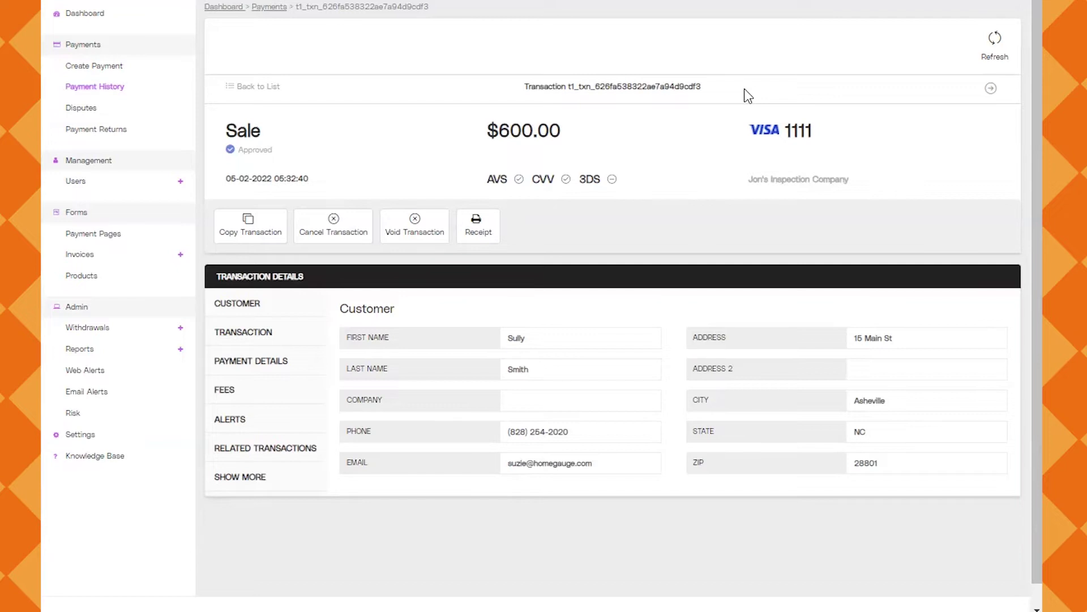
drag(703, 87, 525, 85)
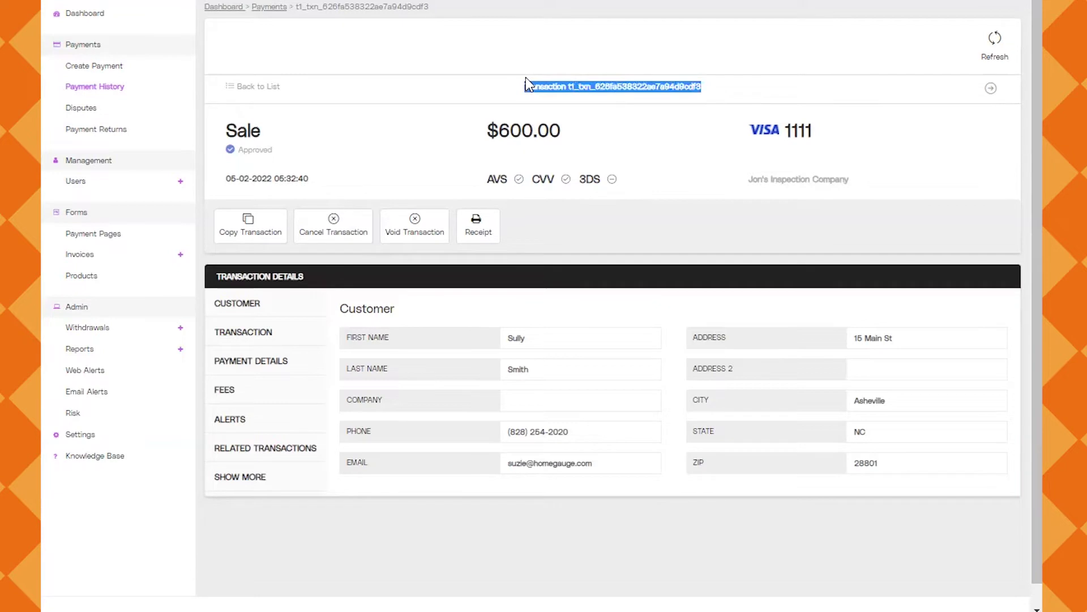
click(740, 90)
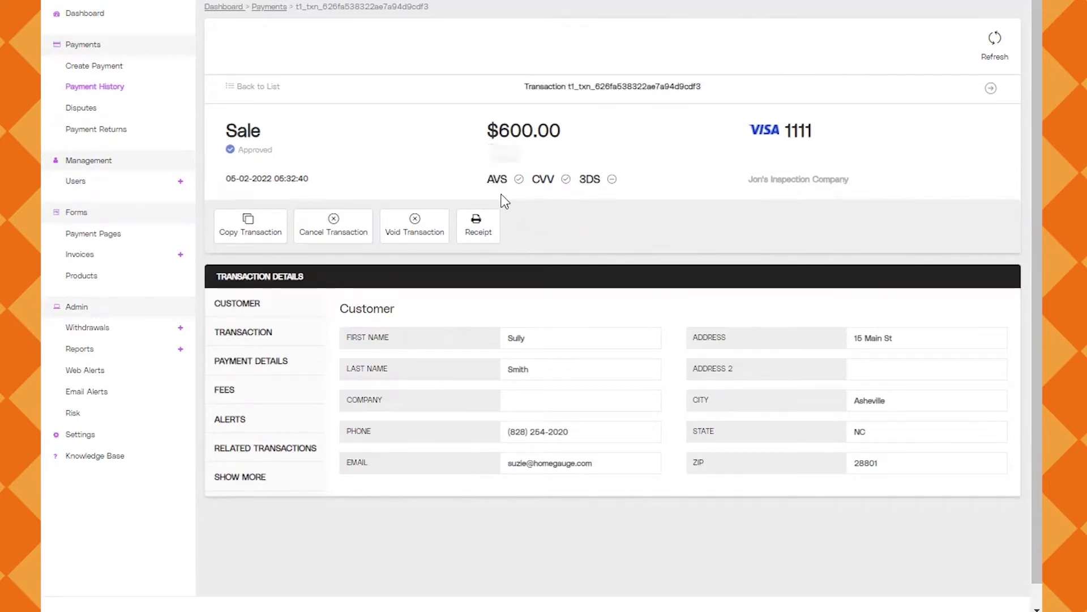
mouse_move(521, 188)
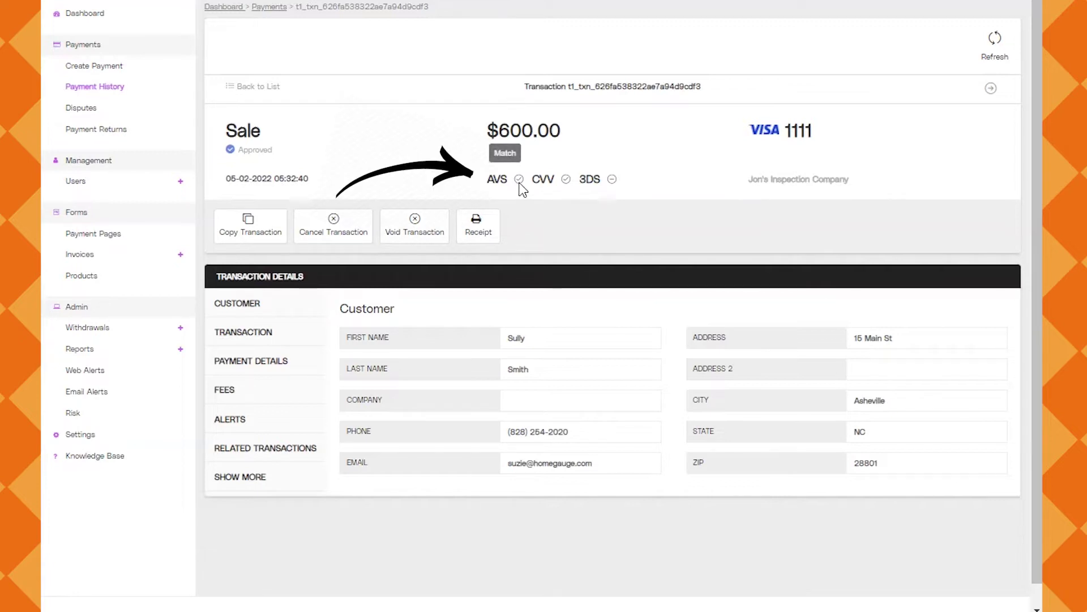
mouse_move(565, 184)
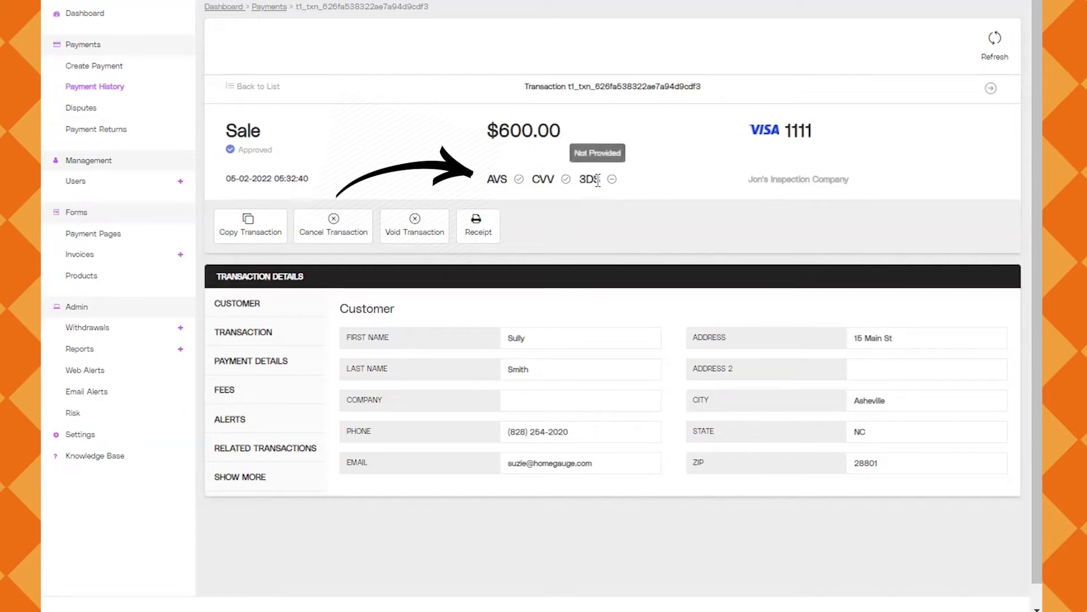
Point out the 3DS result, then show the sale's TRANSACTION details tab
double_click(590, 180)
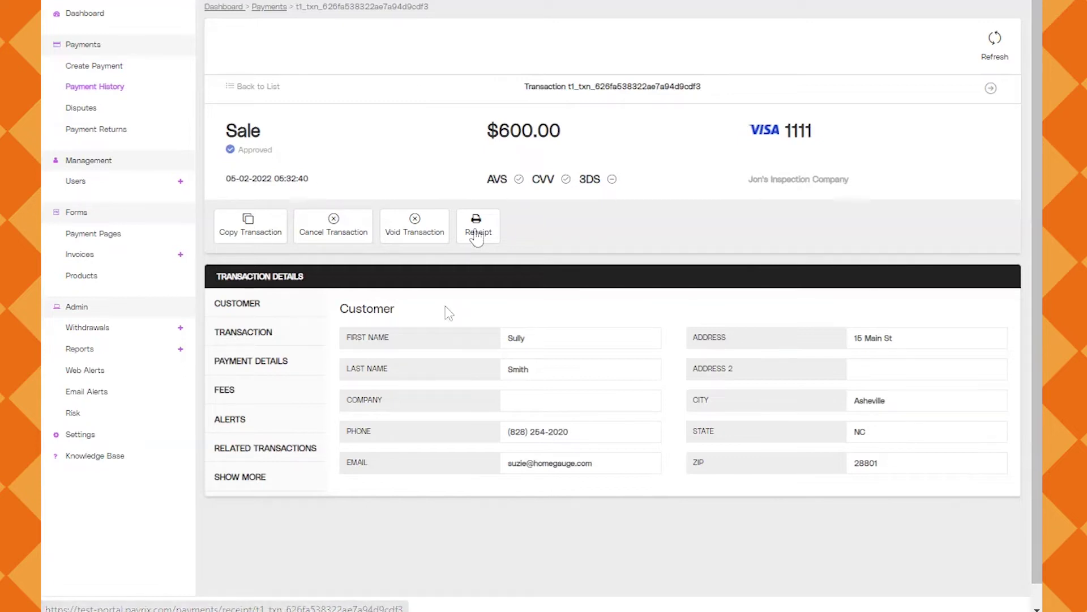
click(250, 341)
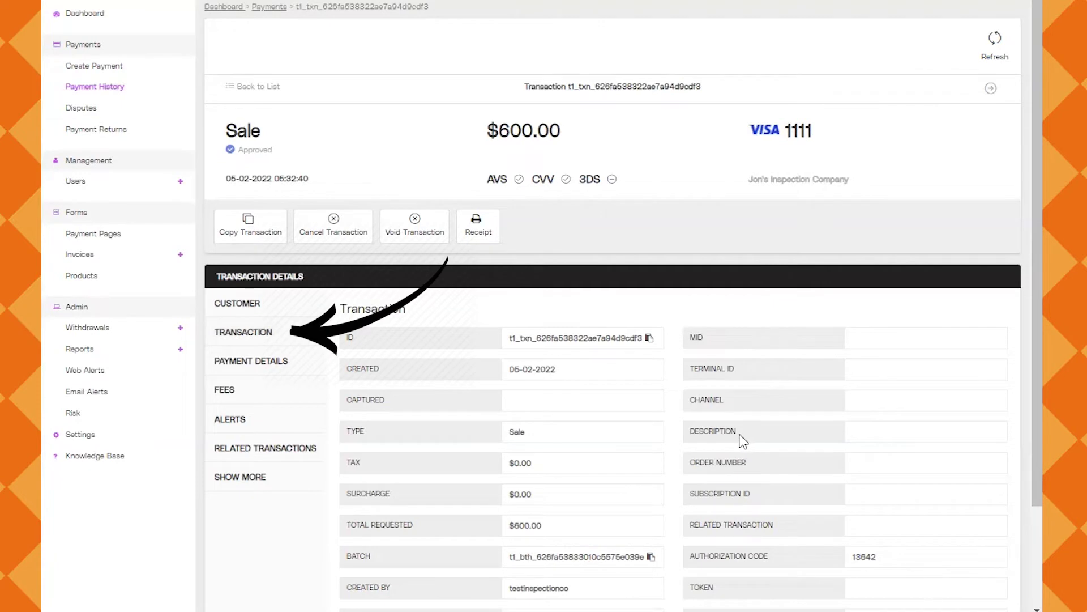
Show the payment fees and expand Merchant Fees: $0.40 authorization, $11.80 capture
drag(742, 439, 715, 435)
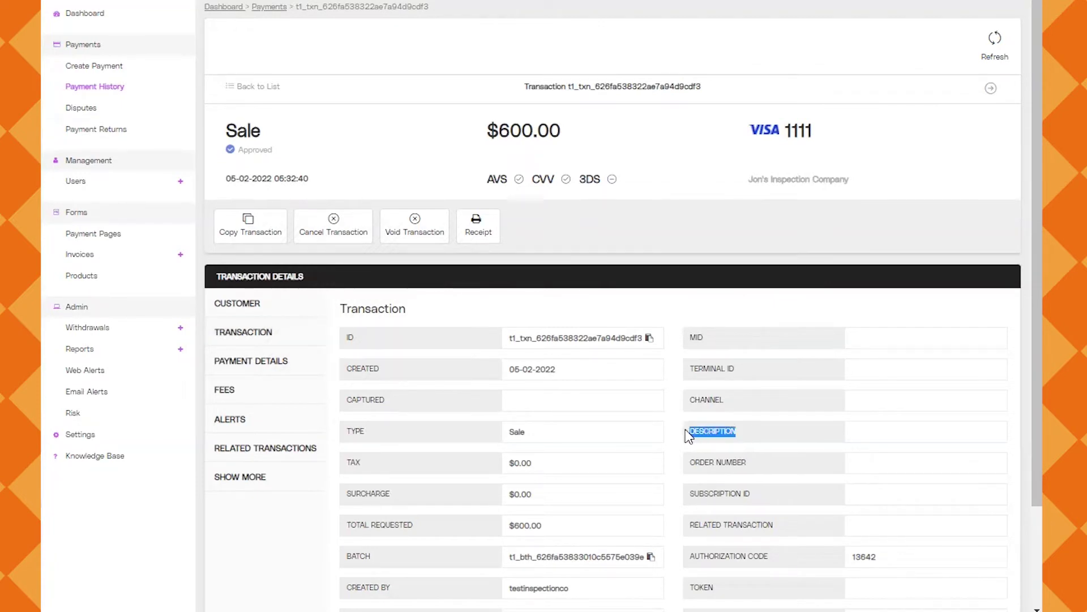
click(752, 441)
click(251, 373)
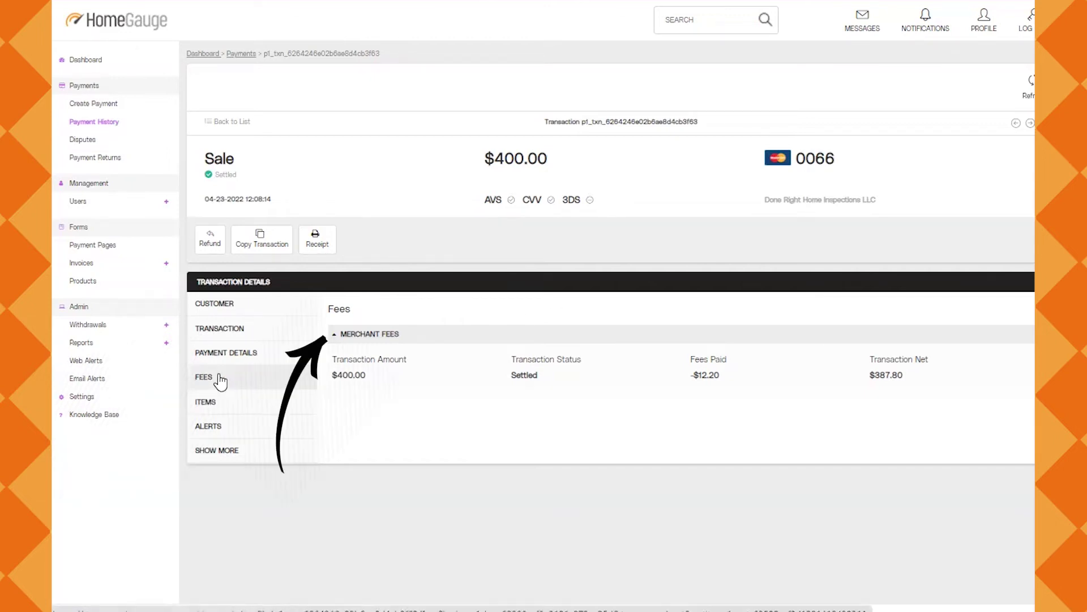
click(334, 339)
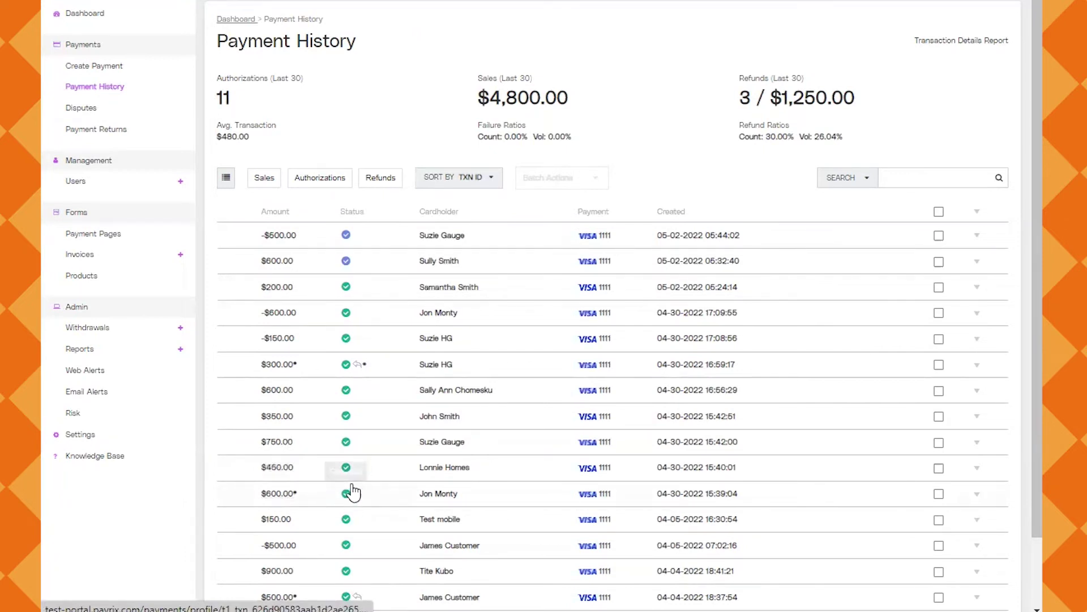
Scroll the Payment History list down and back up
scroll(352, 492, down, 2)
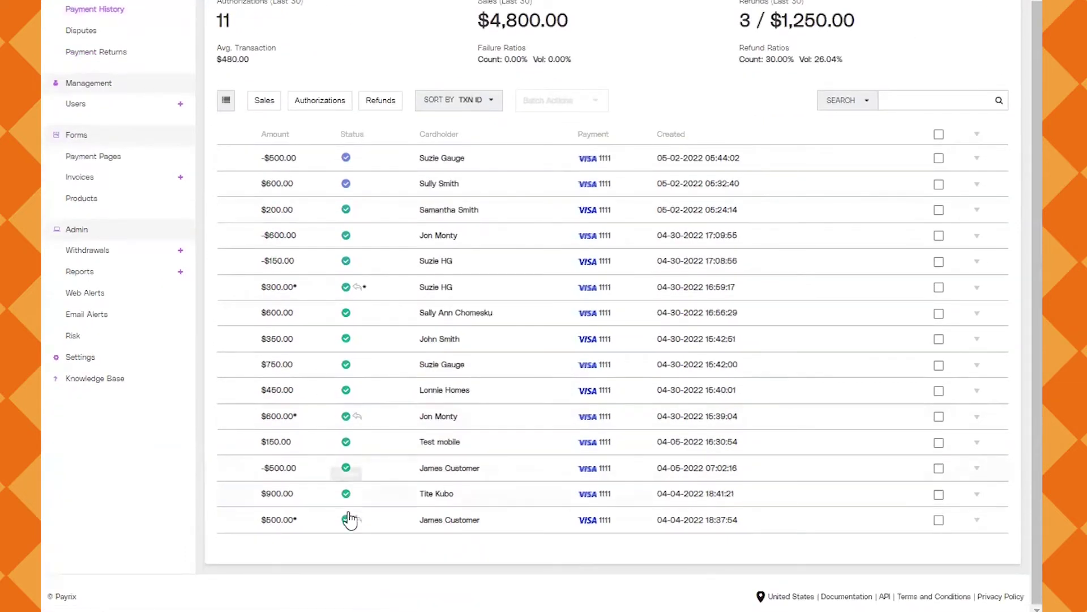
scroll(308, 510, up, 2)
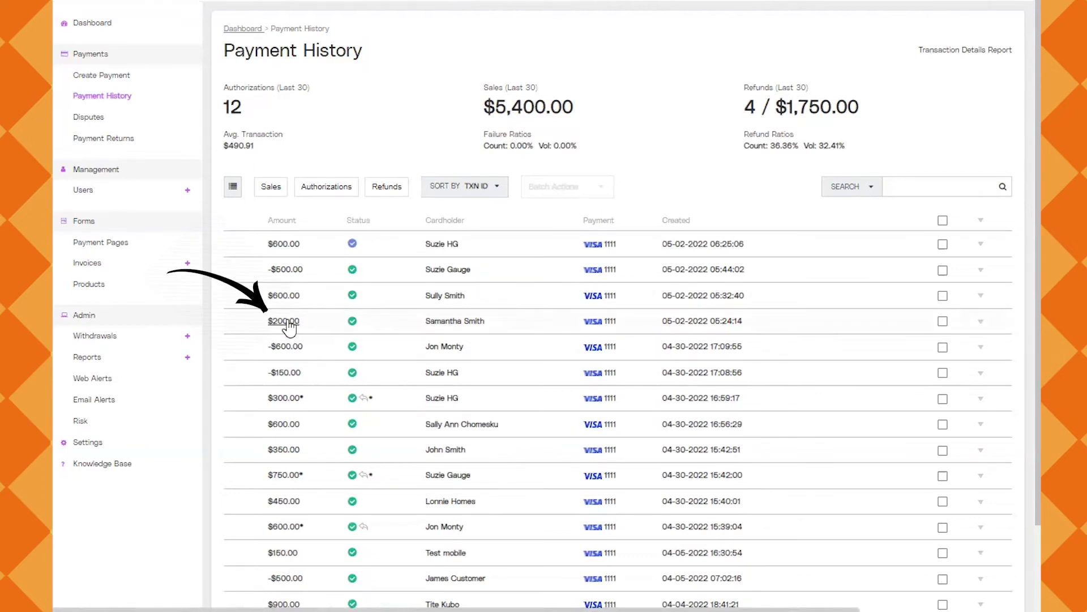
Refund $100.00 of the $200.00 sale and close the success confirmation
click(288, 322)
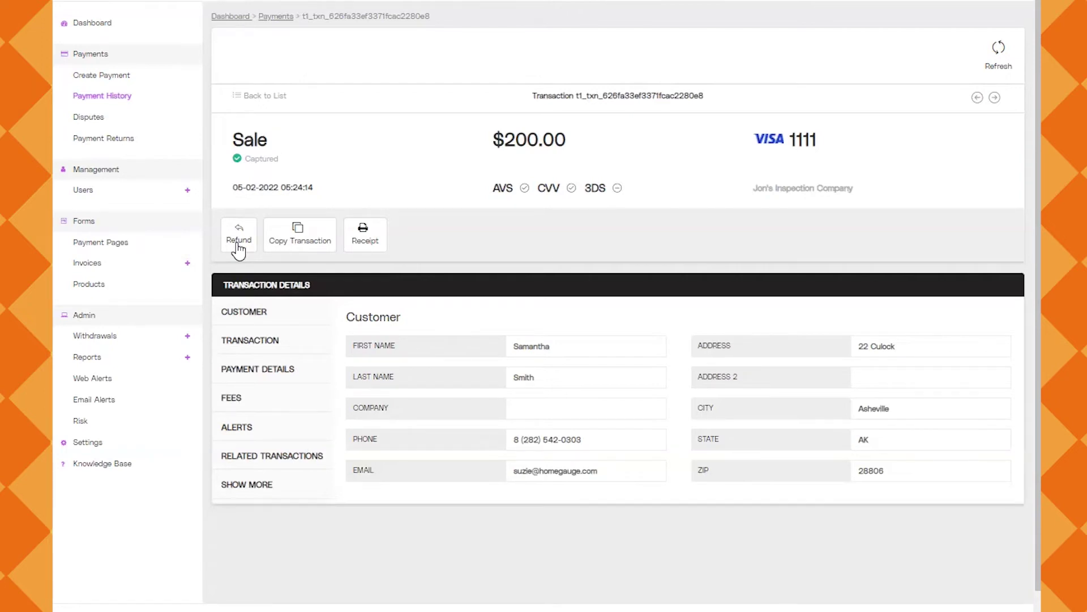
click(246, 242)
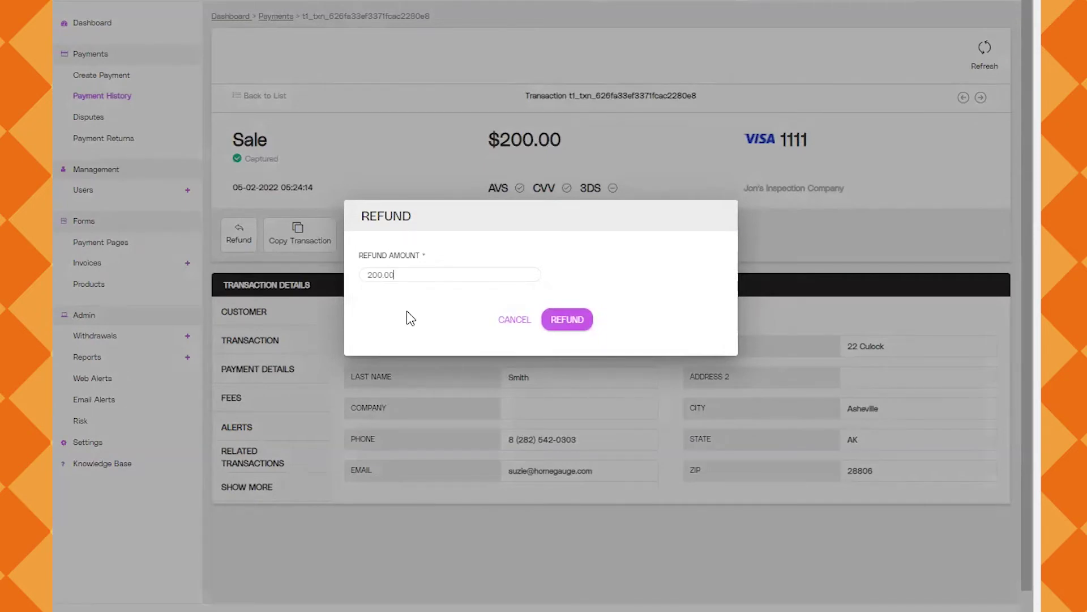
key(BackSpace)
key(BackSpace)
key(BackSpace)
key(BackSpace)
key(BackSpace)
text(100.00)
click(584, 321)
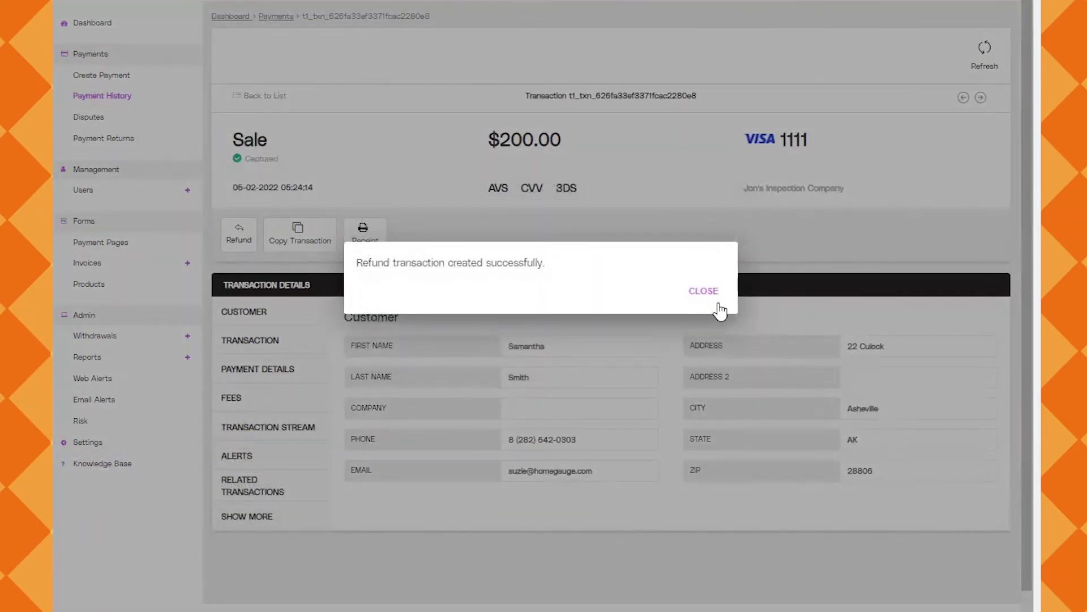
click(703, 290)
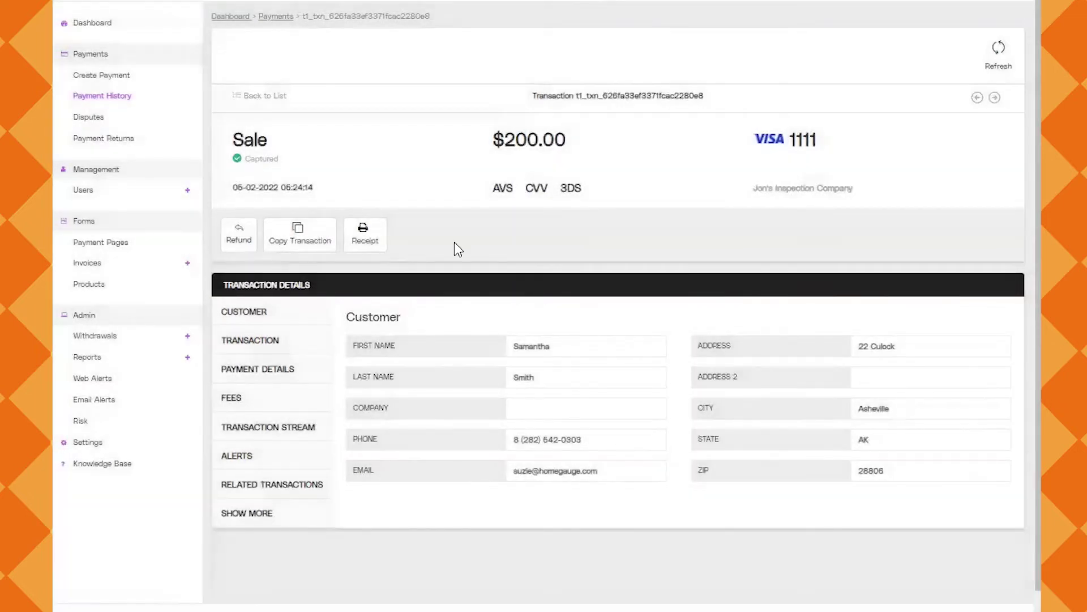
click(120, 99)
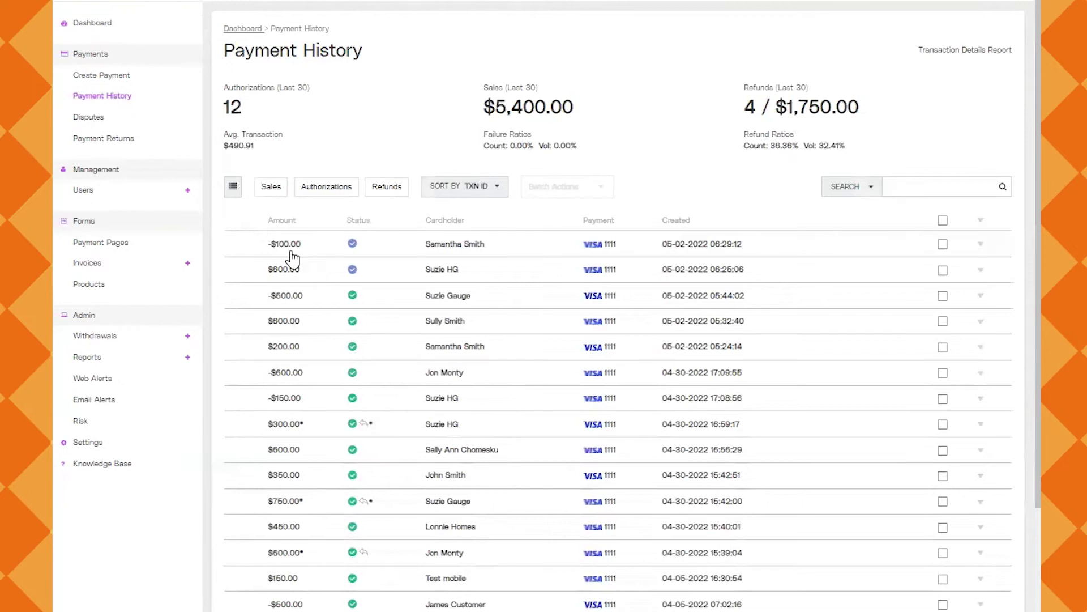
Inspect the -$100.00 refund row's amount and status icon in Payment History
mouse_move(291, 248)
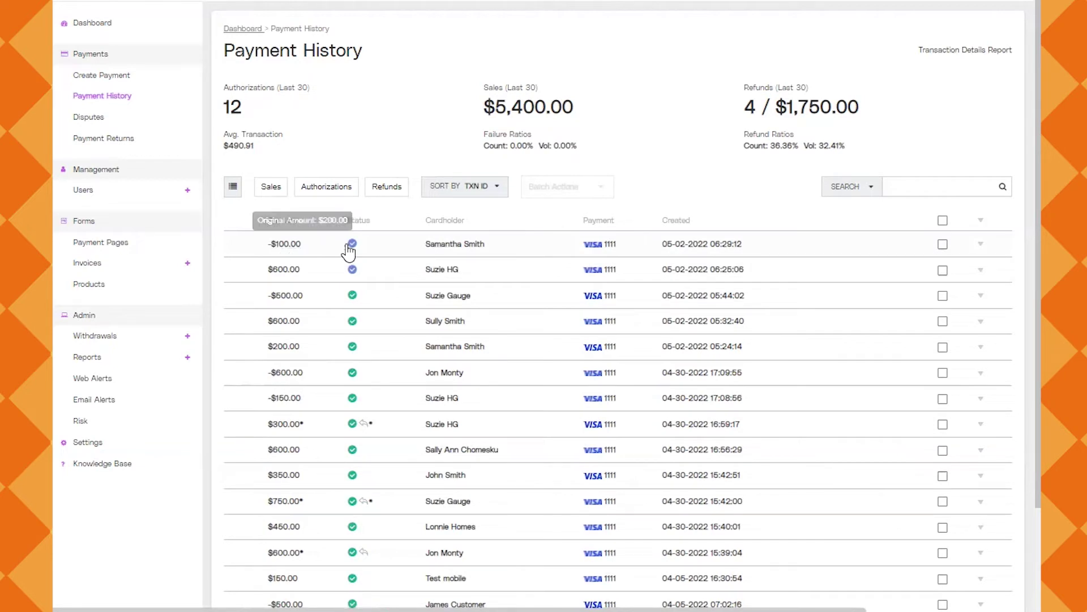
mouse_move(352, 250)
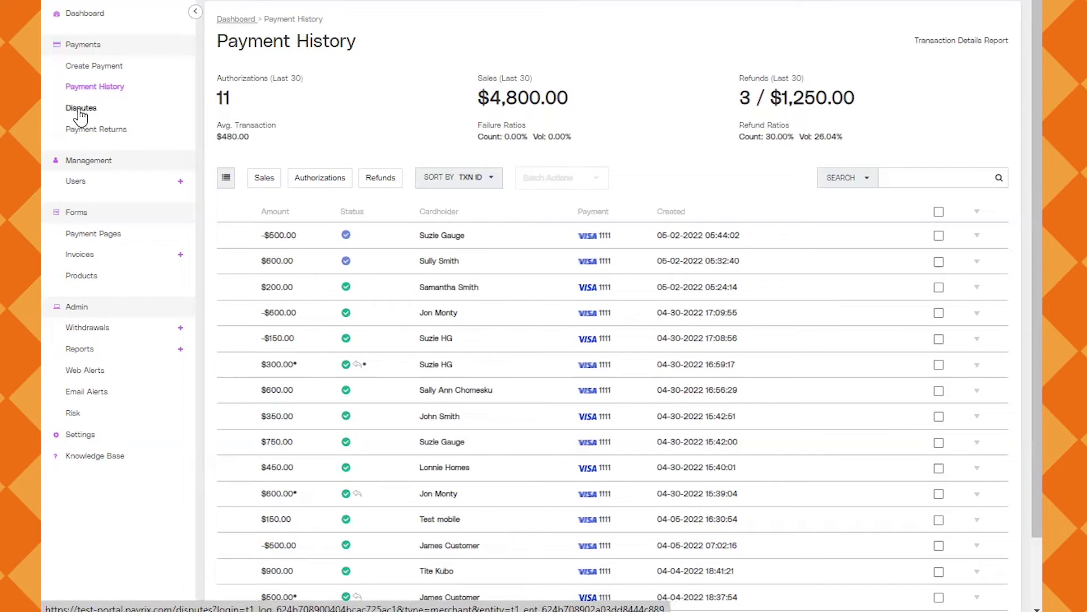
View the empty Disputes list, then the Payment Returns page showing 0 of 0
click(80, 112)
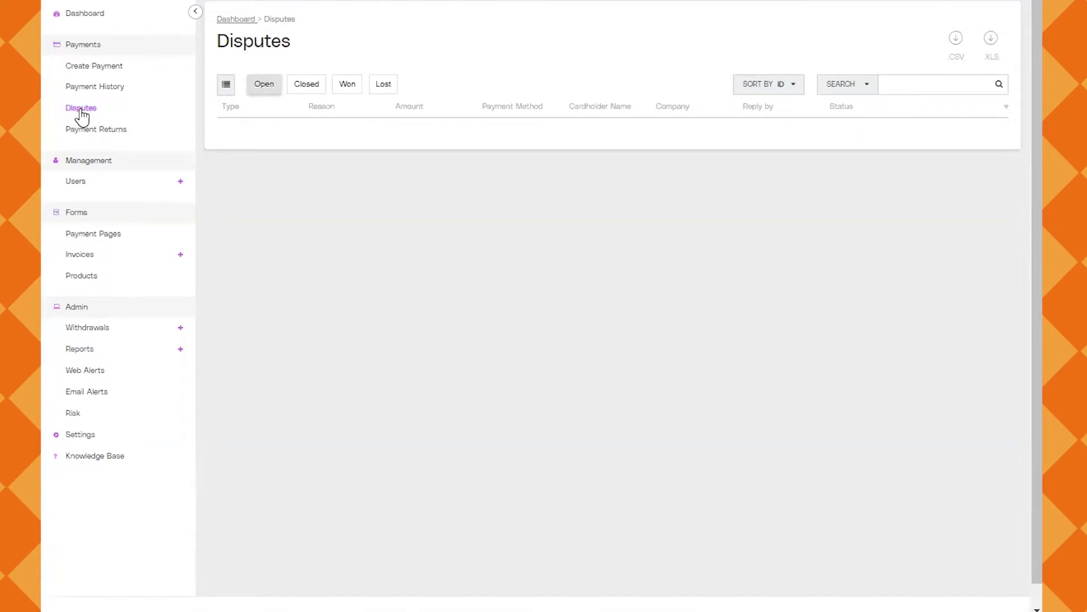
click(144, 135)
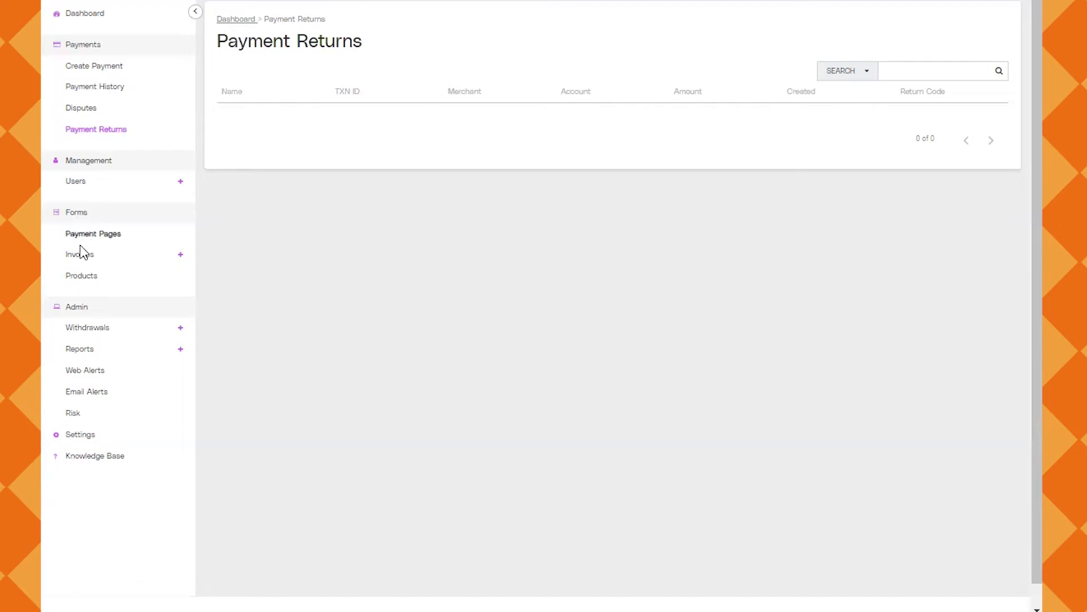
click(85, 279)
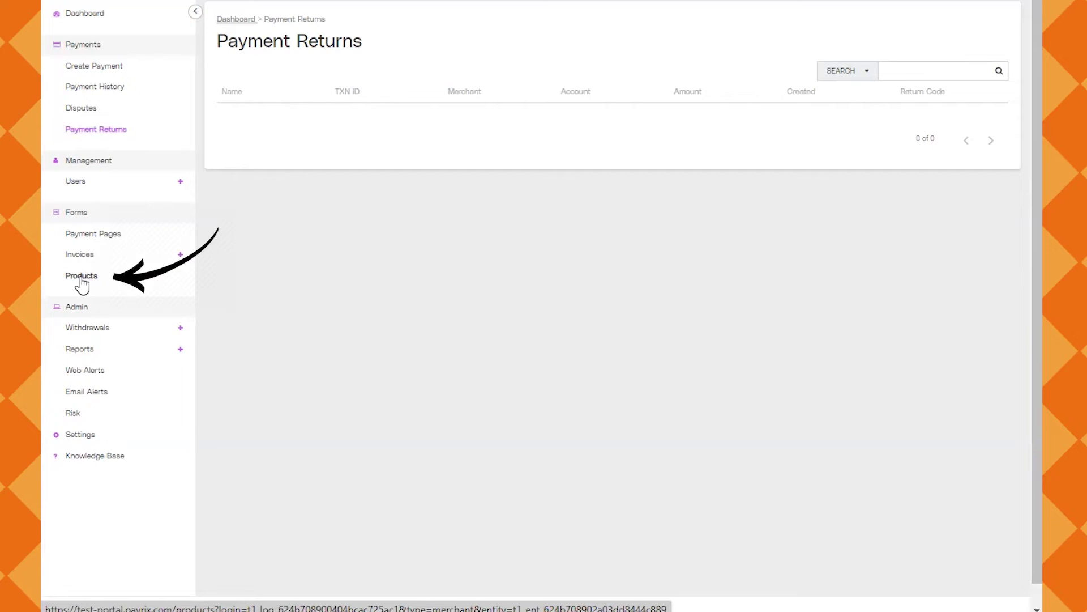
Create the product 'Wind Mitigation' at 200.00, so the Products list shows 2 products
click(81, 277)
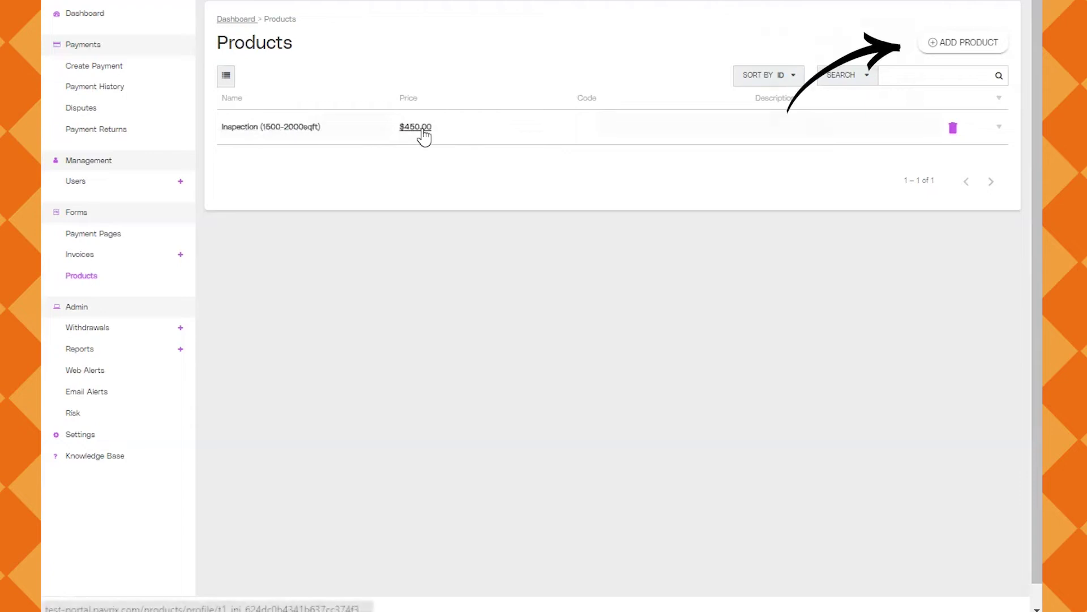
click(945, 47)
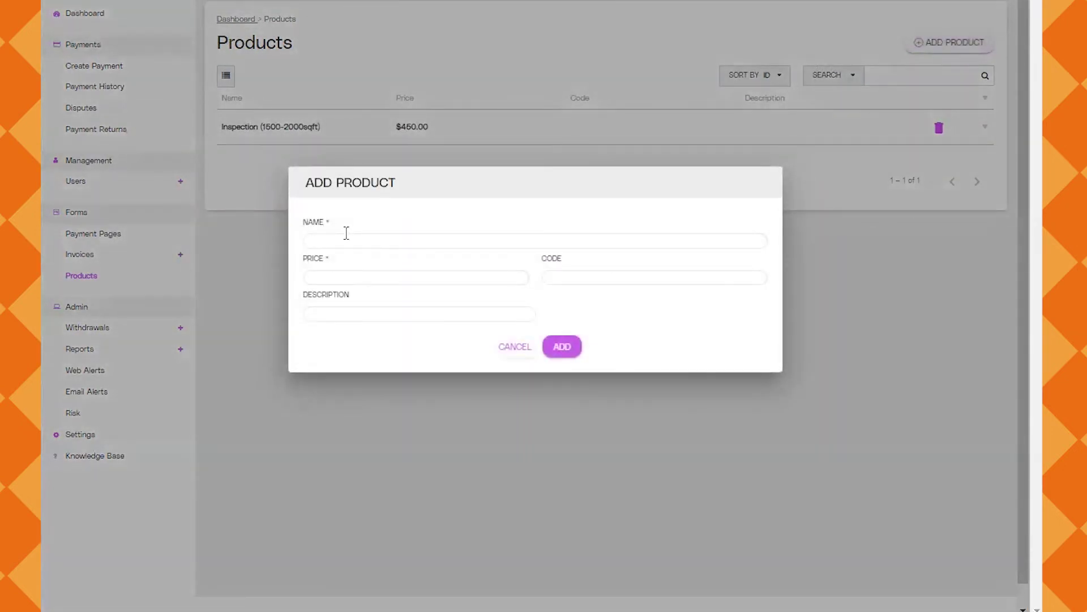
text(Wind Mi)
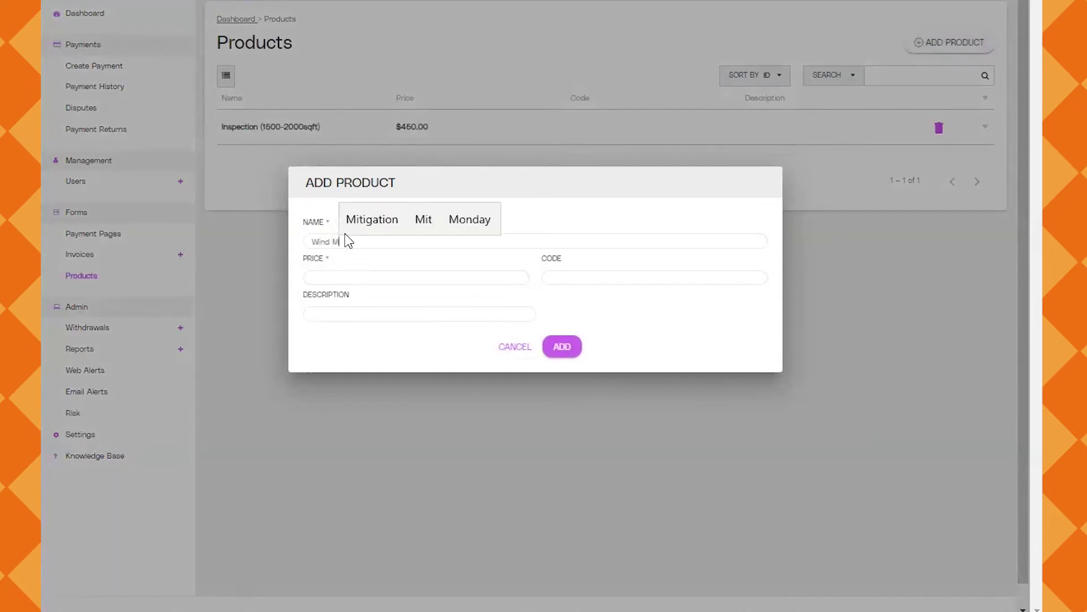
text(tigation)
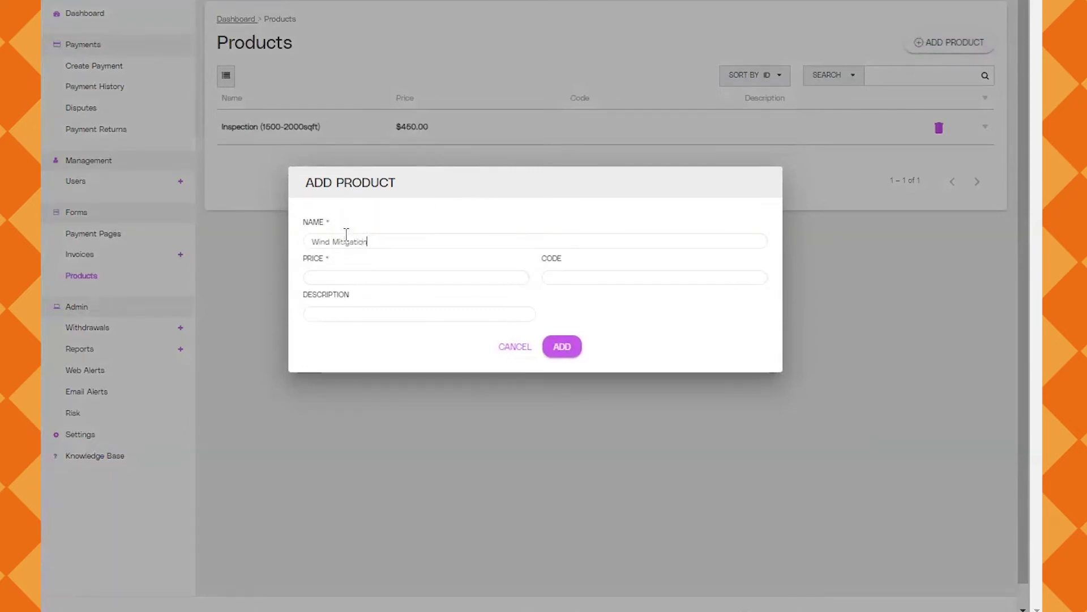
click(333, 277)
text(2.00)
text(000)
key(BackSpace)
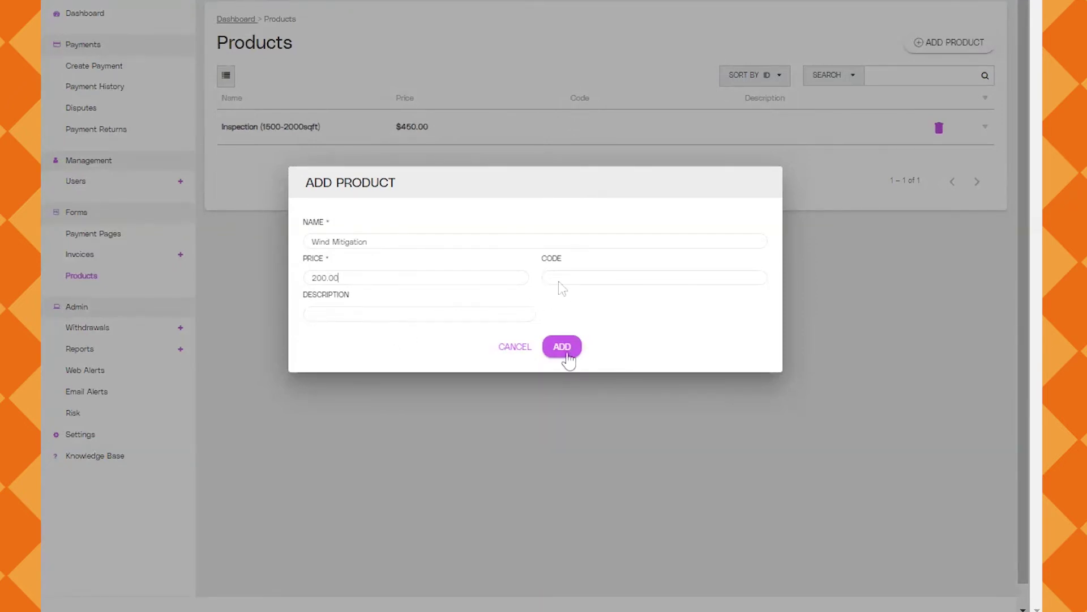
click(567, 356)
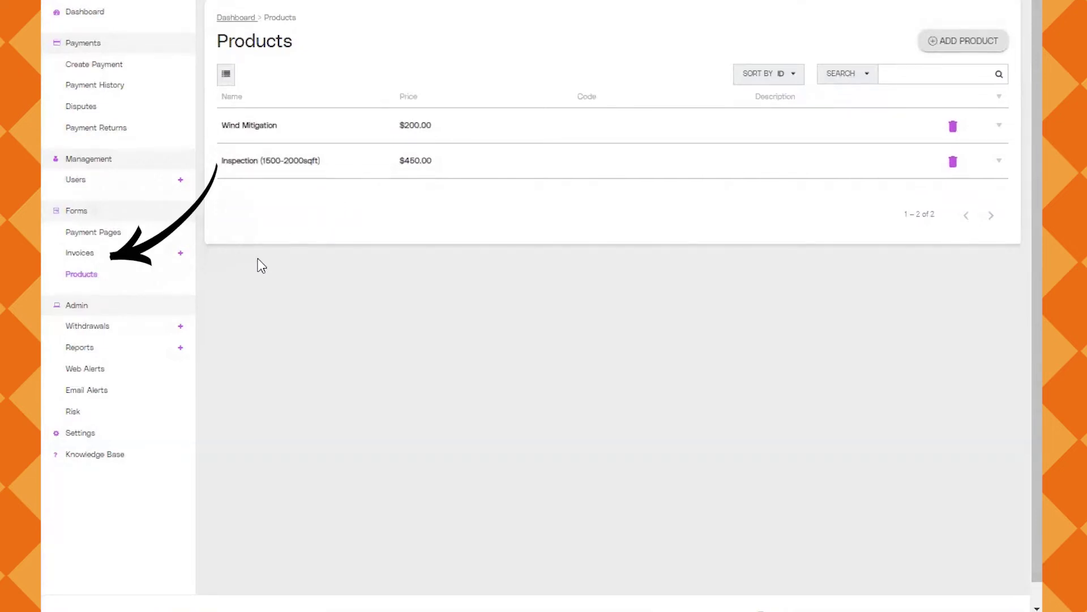
Start a new invoice titled Wind Mit Add On, keeping it set to send immediately
click(80, 256)
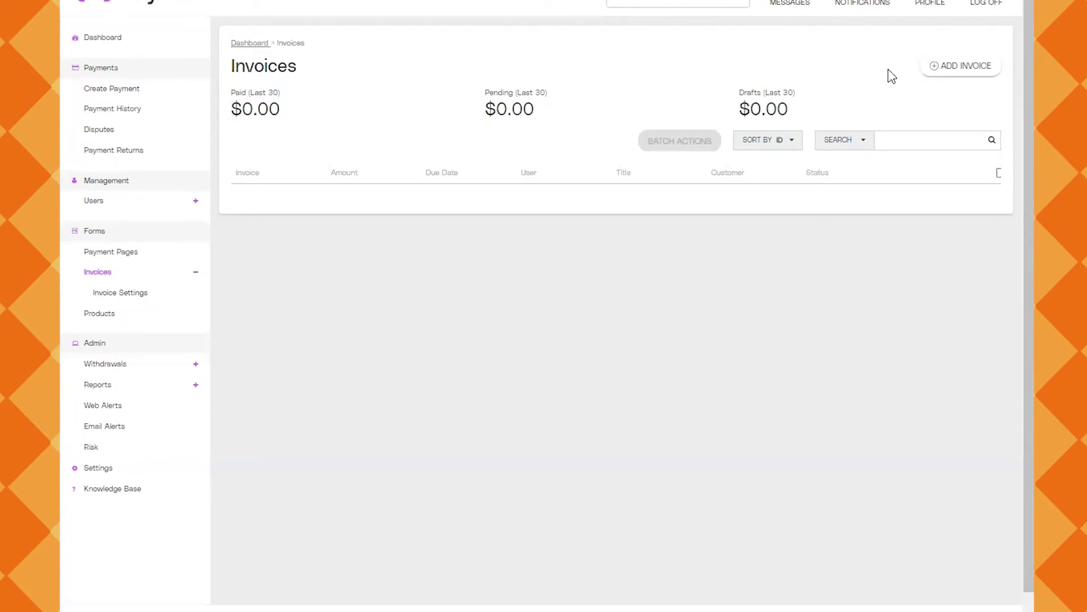
click(944, 72)
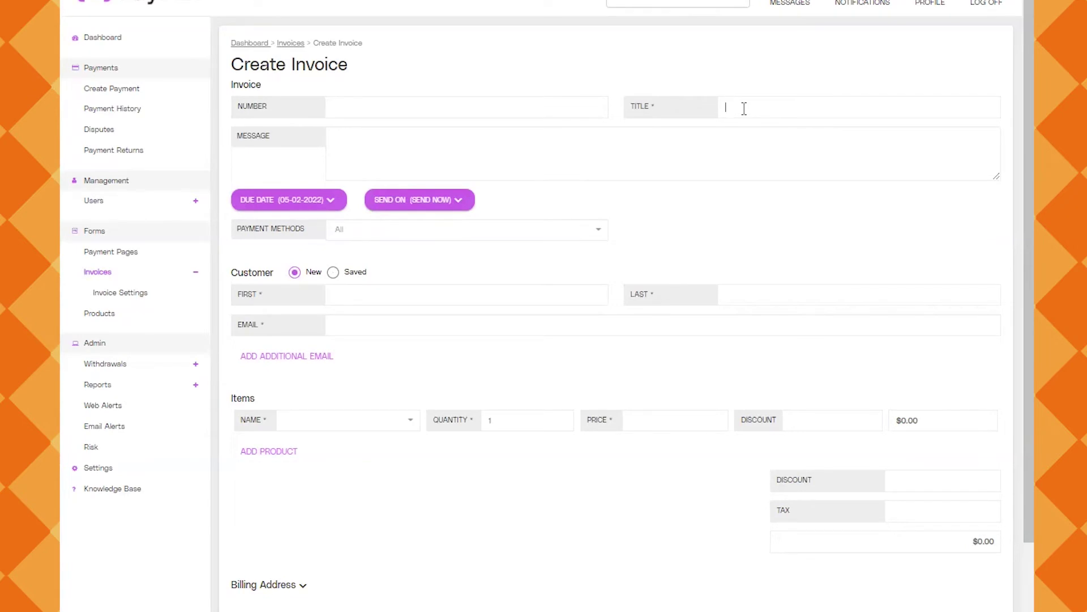
text(Wind Mit Add On)
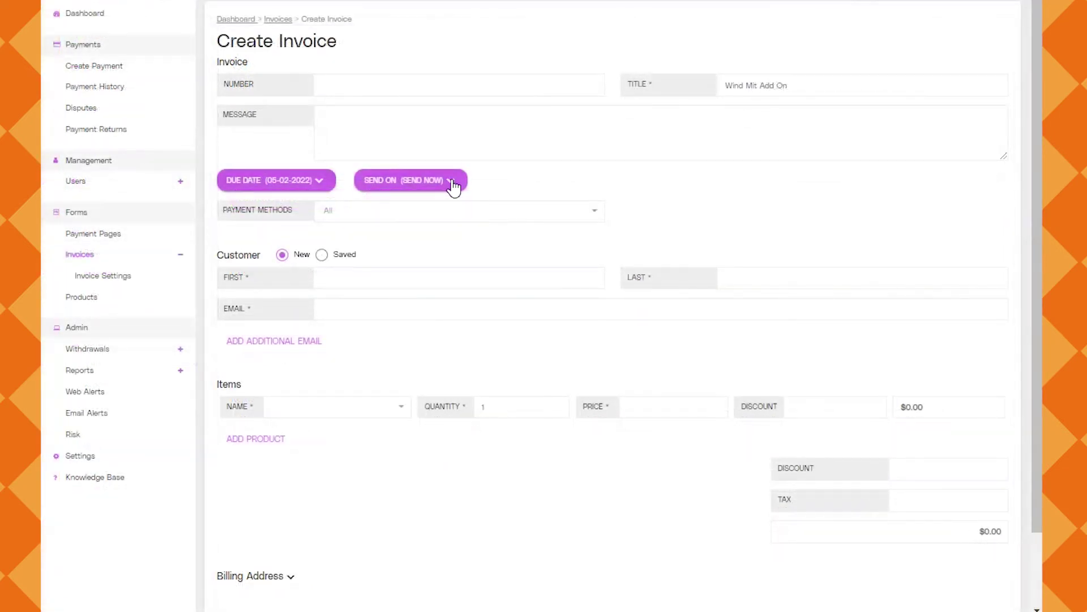
click(452, 181)
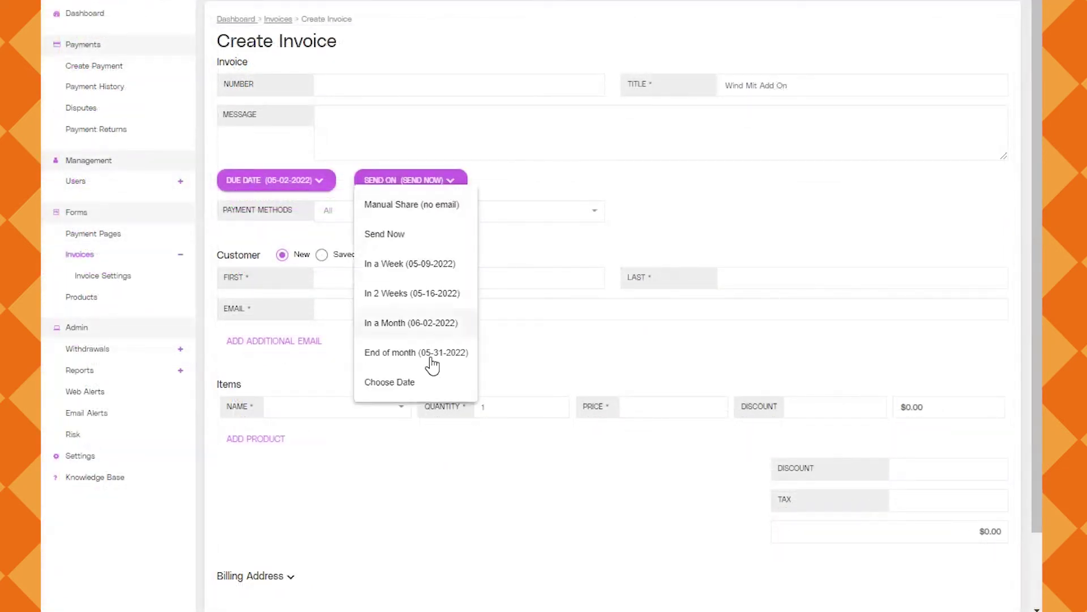
click(448, 180)
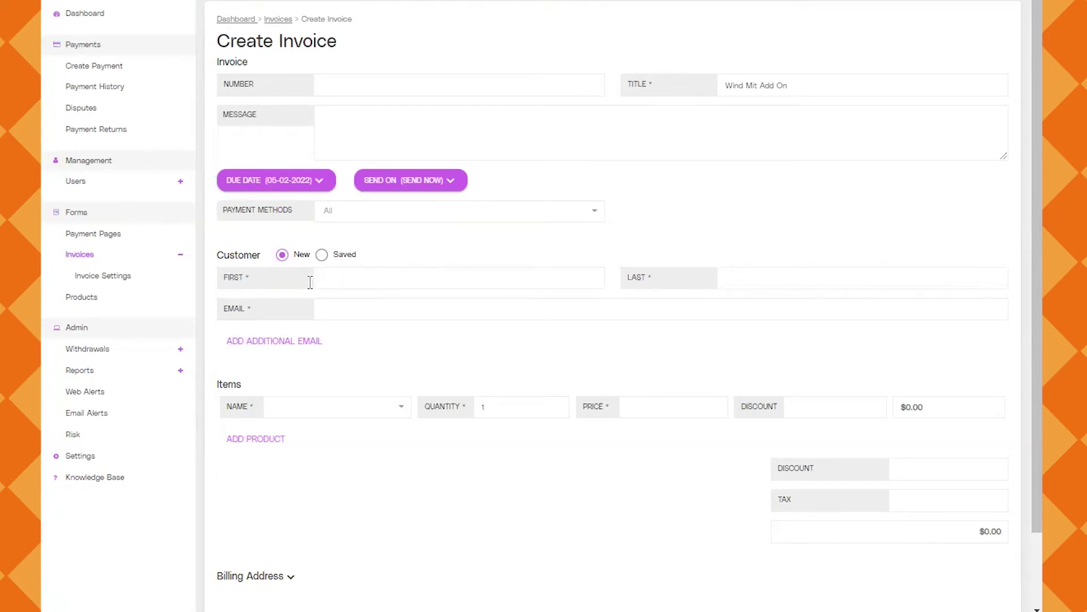
Fill the FIRST, LAST and EMAIL fields with the customer's details, correcting typos
click(362, 278)
text(Jo)
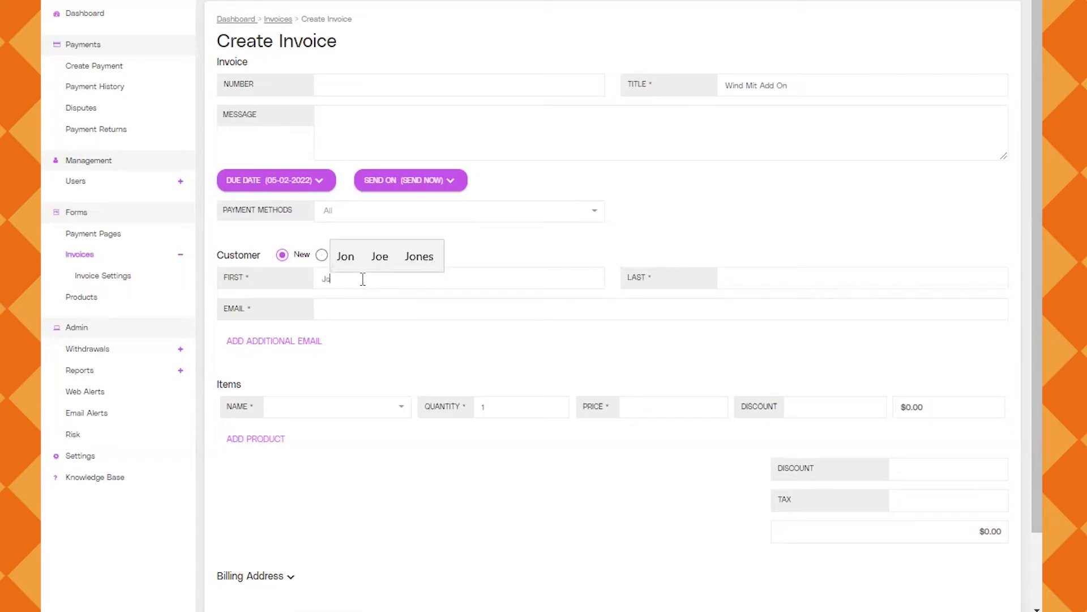
text(n M)
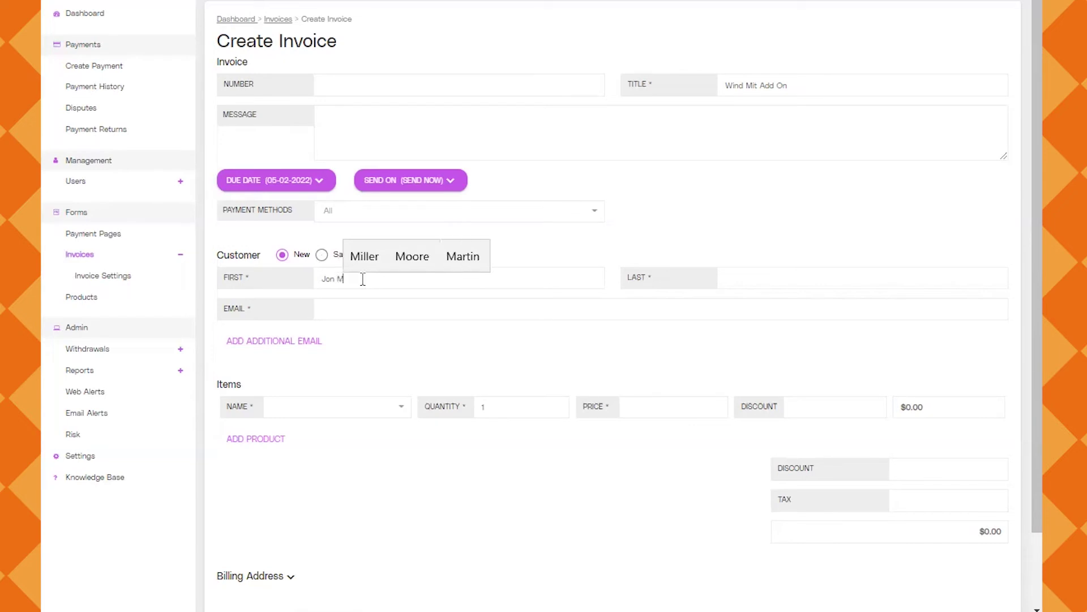
key(Tab)
text(M)
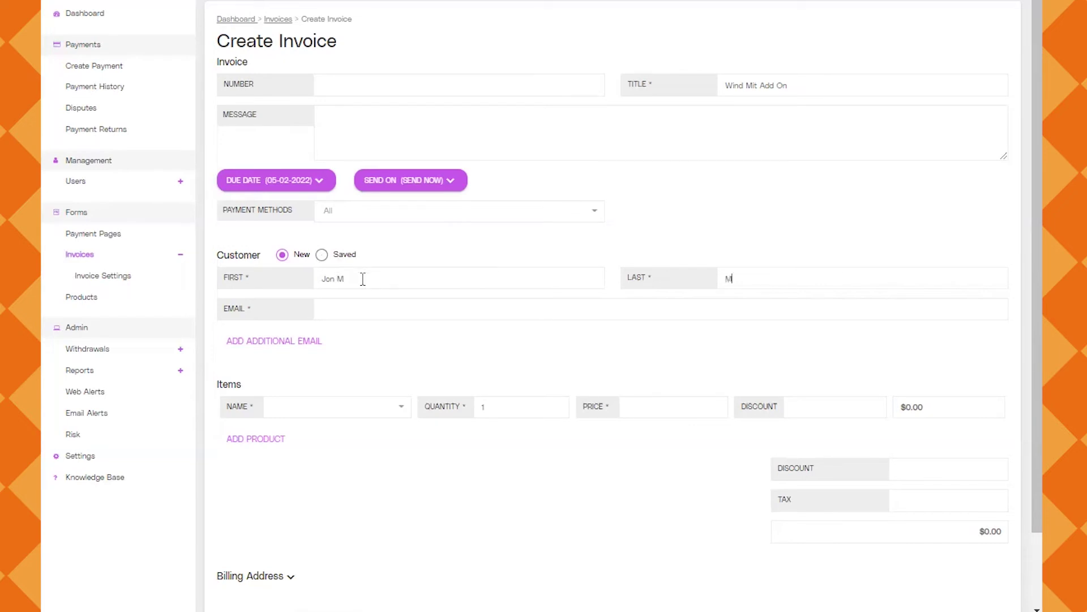
click(363, 278)
key(BackSpace)
key(BackSpace)
click(360, 312)
Select Wind Mitigation as the invoice item, then expand and collapse Billing Address
click(398, 412)
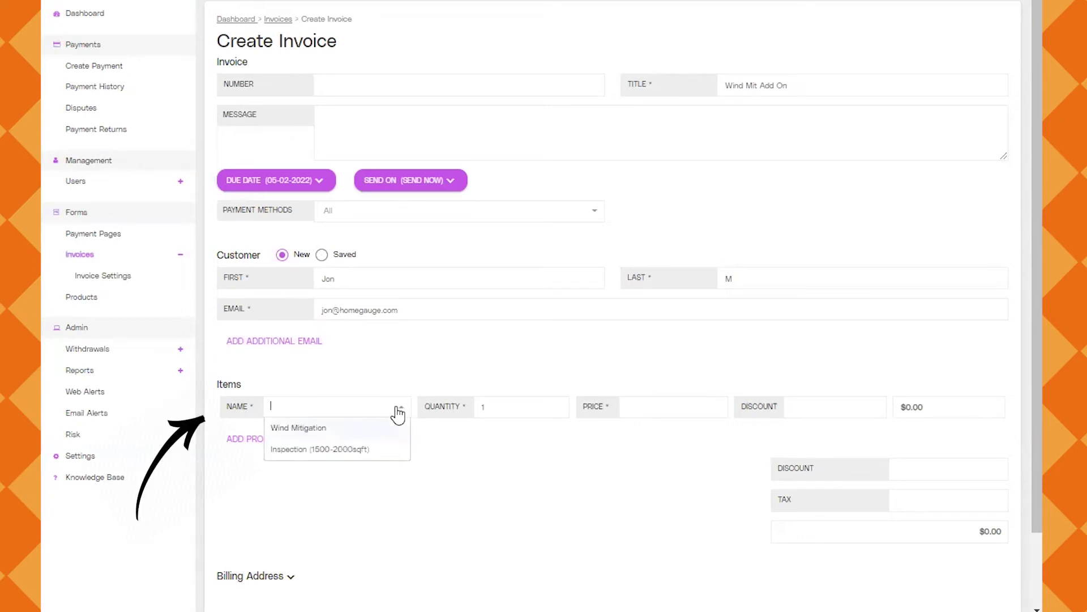
click(300, 430)
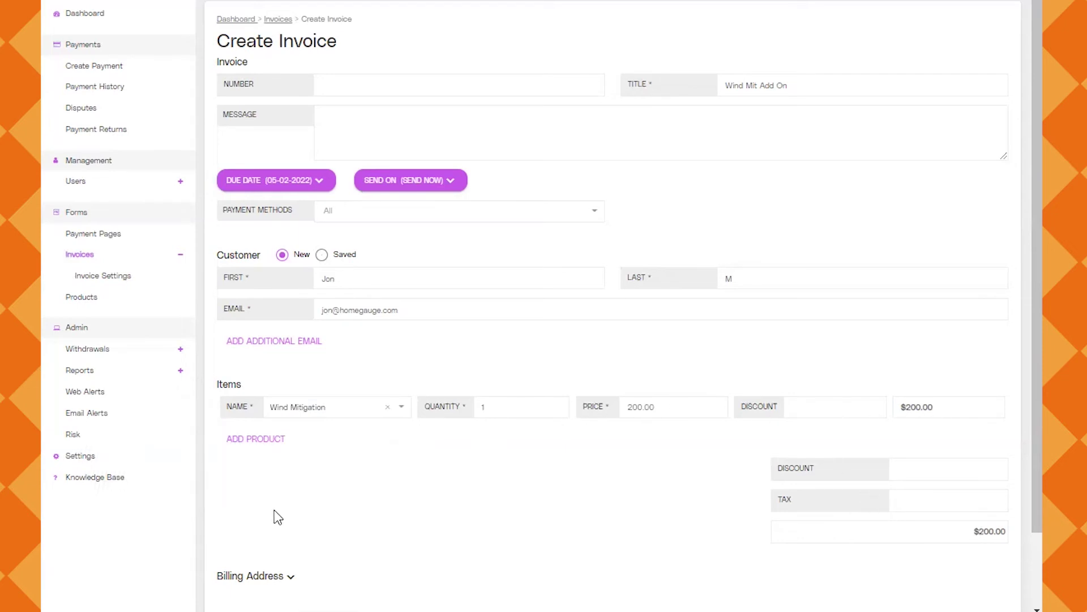
scroll(424, 498, down, 2)
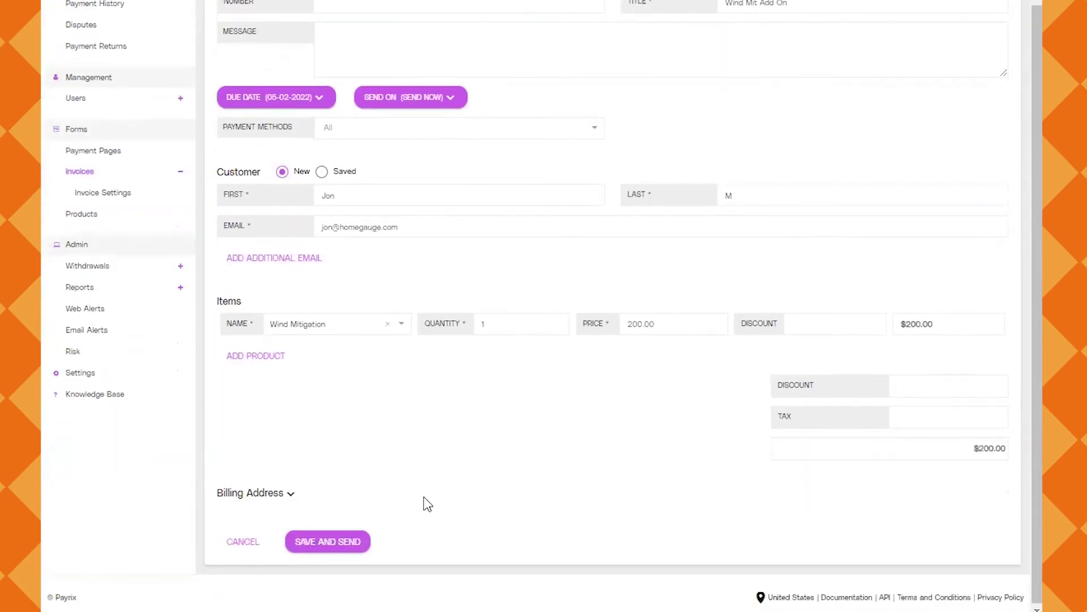
click(286, 498)
scroll(372, 510, down, 3)
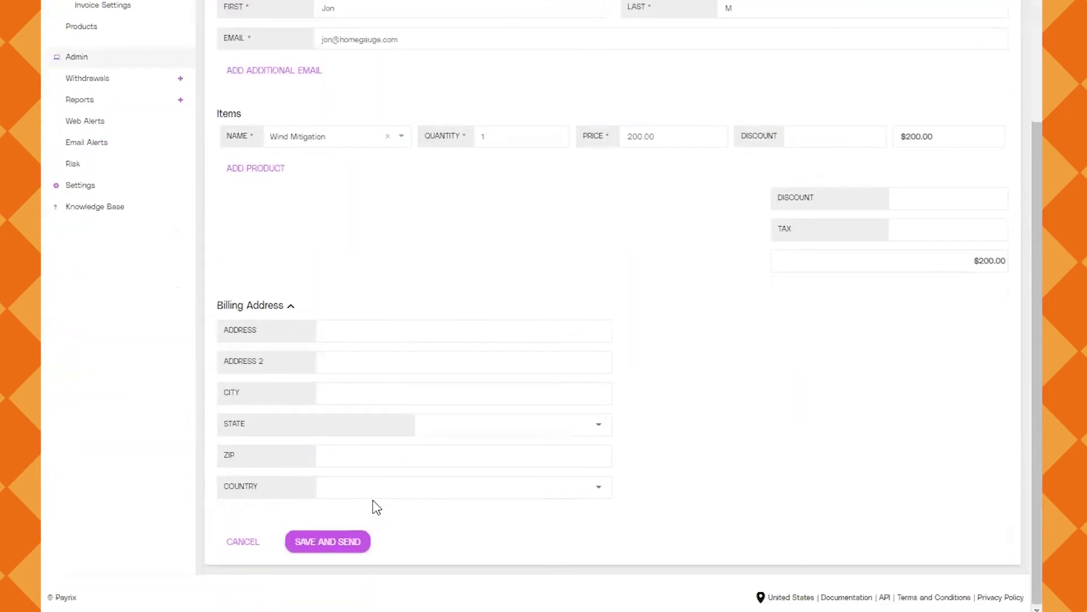
click(289, 306)
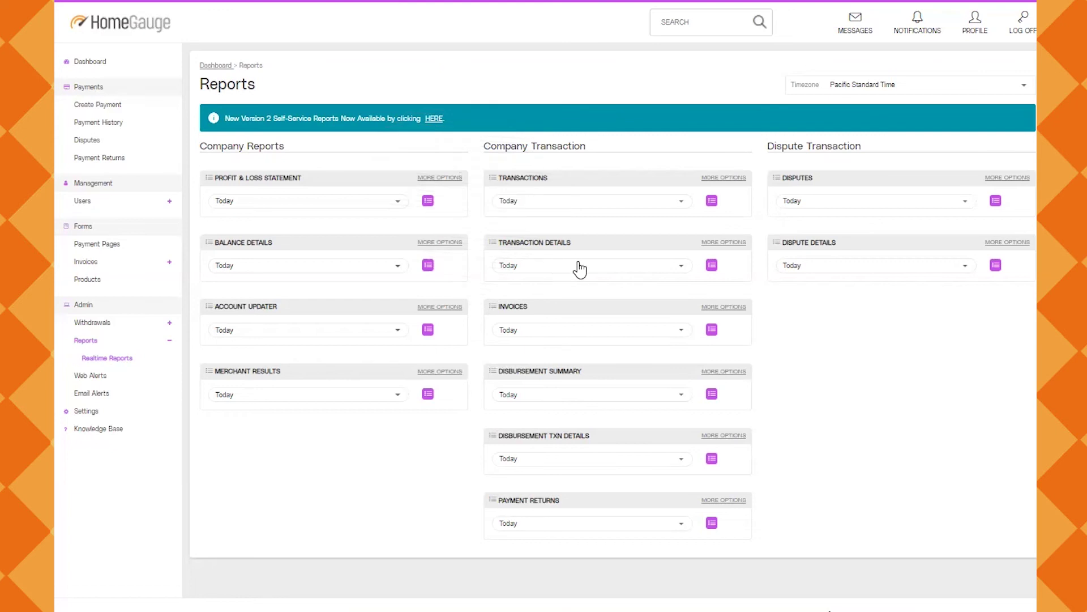
Run Transaction Details for This week: 1 transaction, $400.00 total, $387.24 net
click(627, 266)
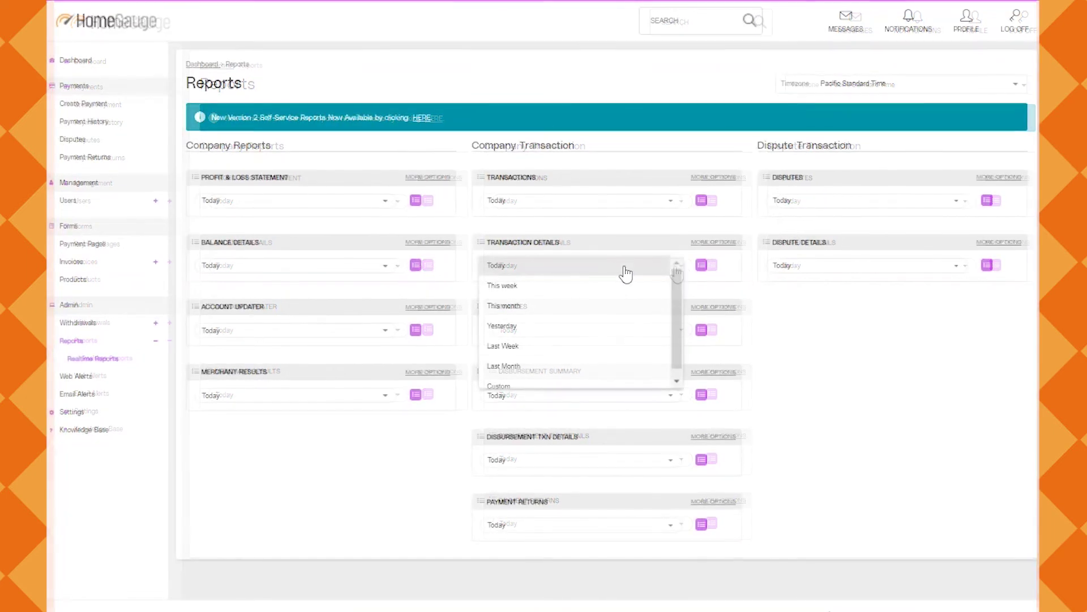
click(539, 286)
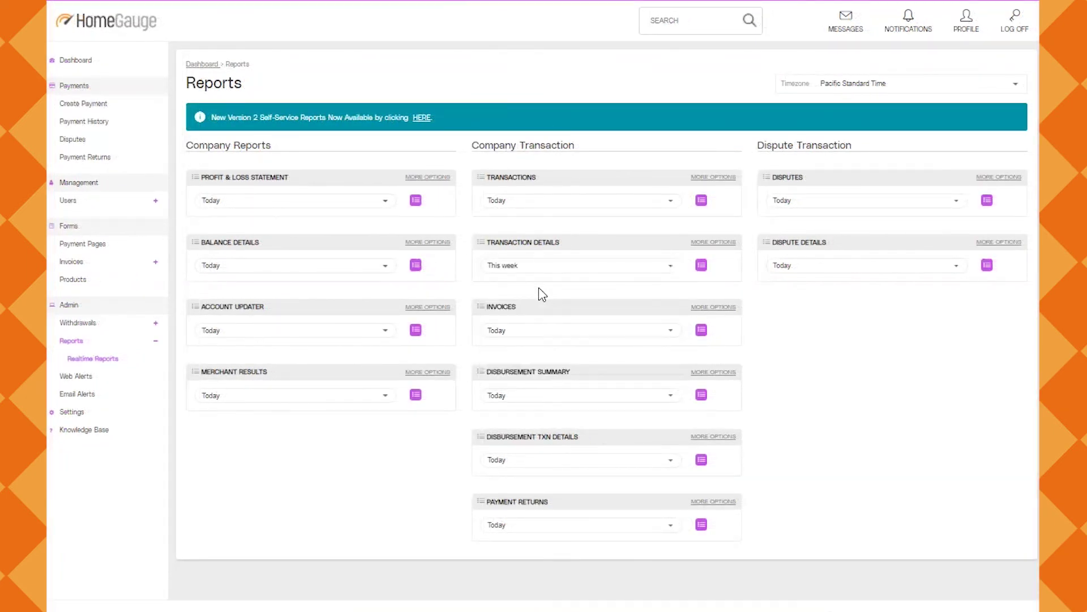
click(701, 266)
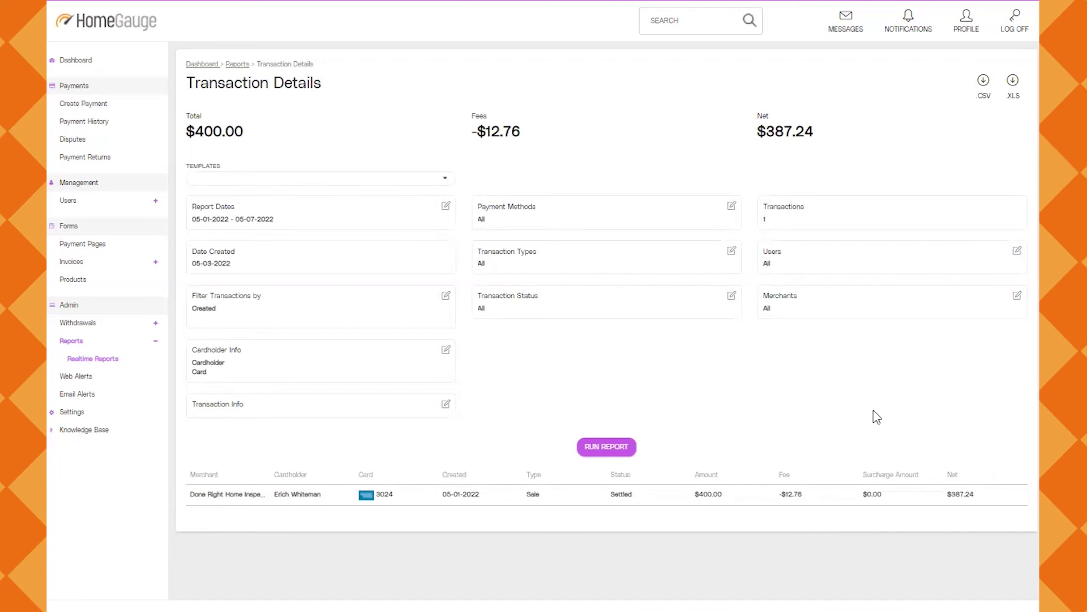
Run the Disbursement Summary report for This month, then go back to Reports
click(245, 67)
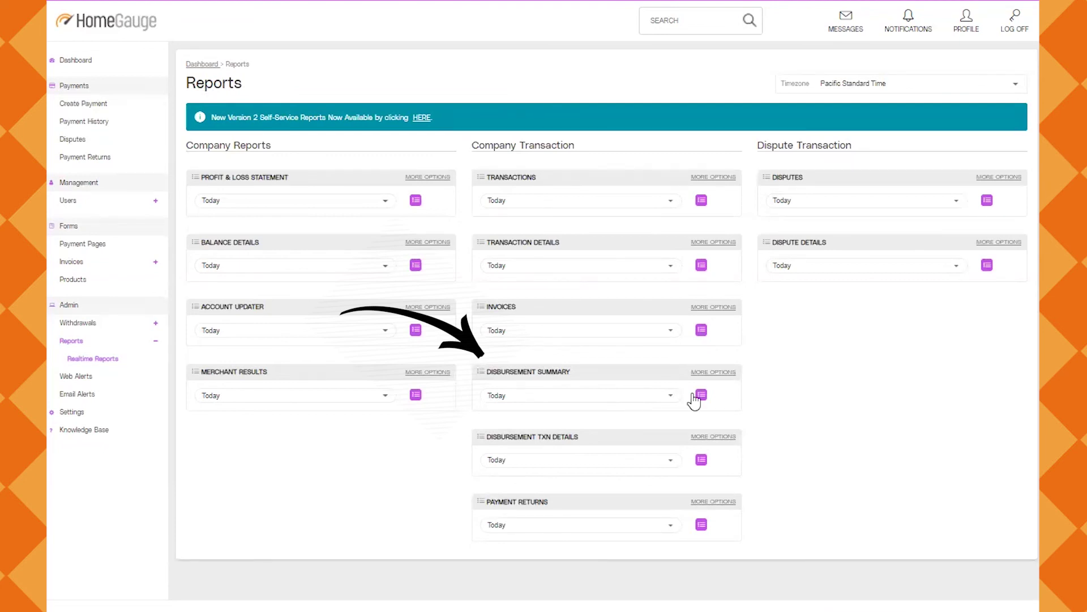
click(659, 397)
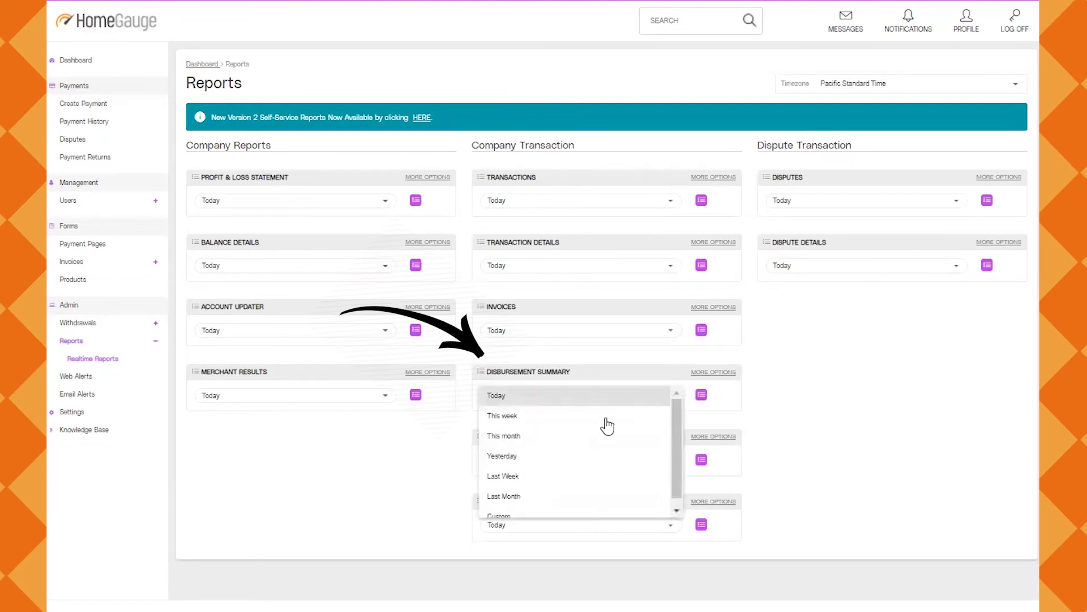
click(566, 439)
click(701, 395)
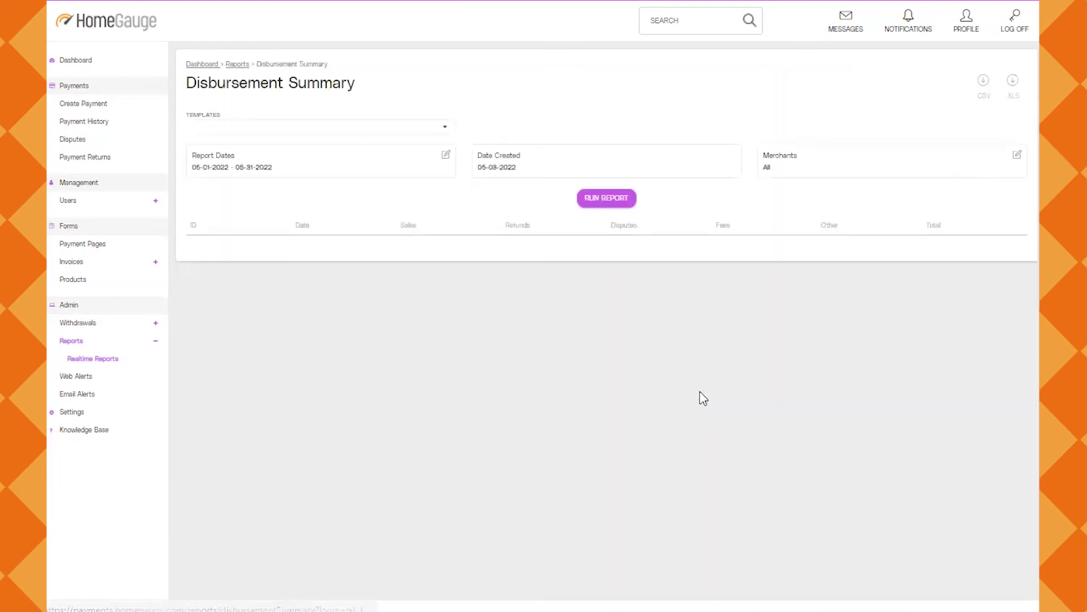
click(237, 64)
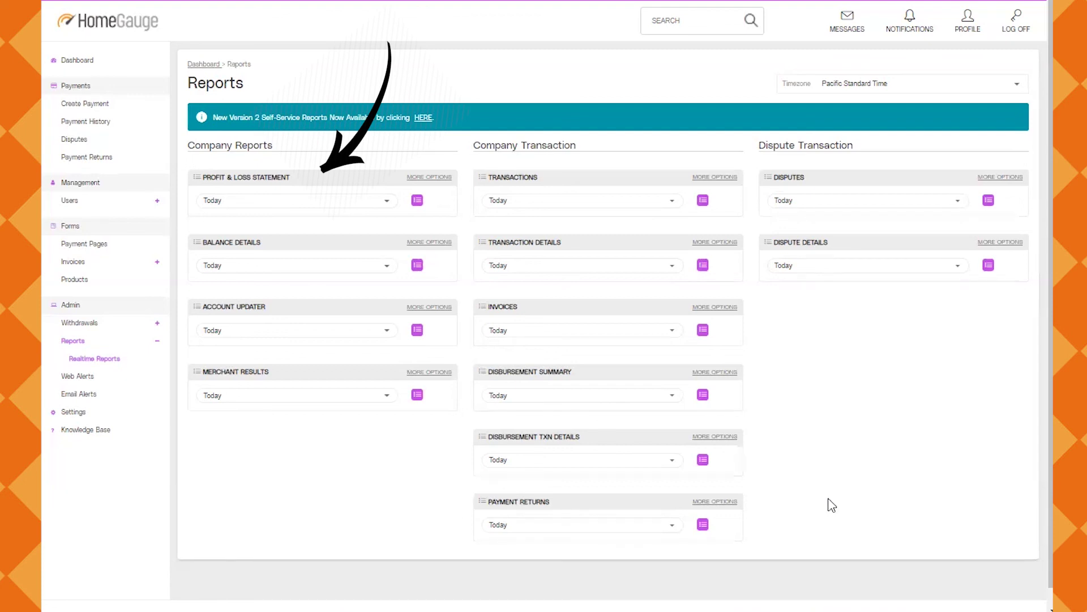
Run the Profit & Loss Statement for This month (05-01-2022 to 05-31-2022)
click(387, 204)
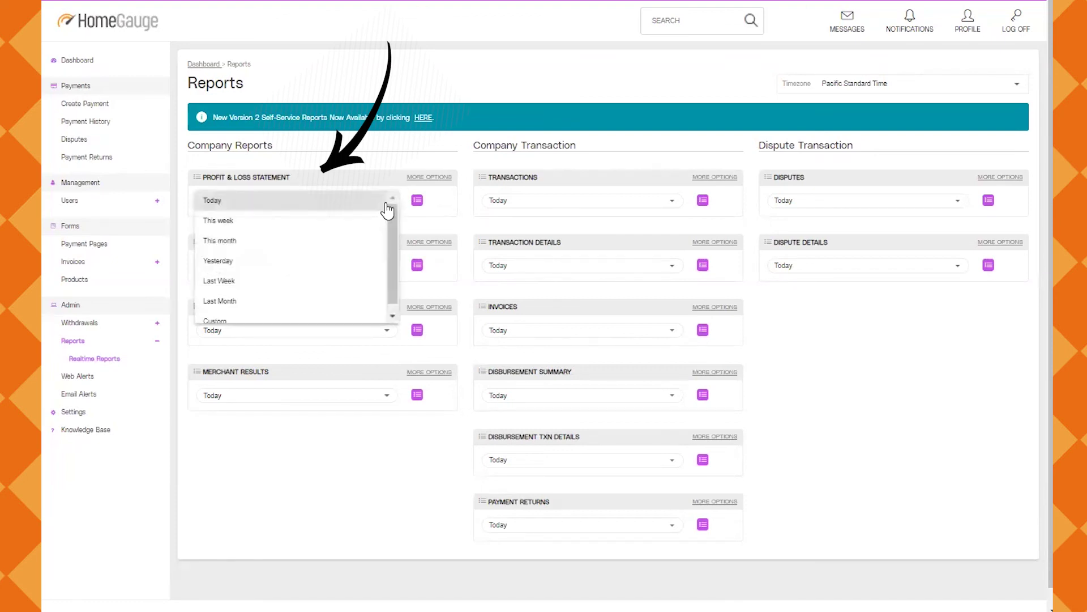
click(277, 243)
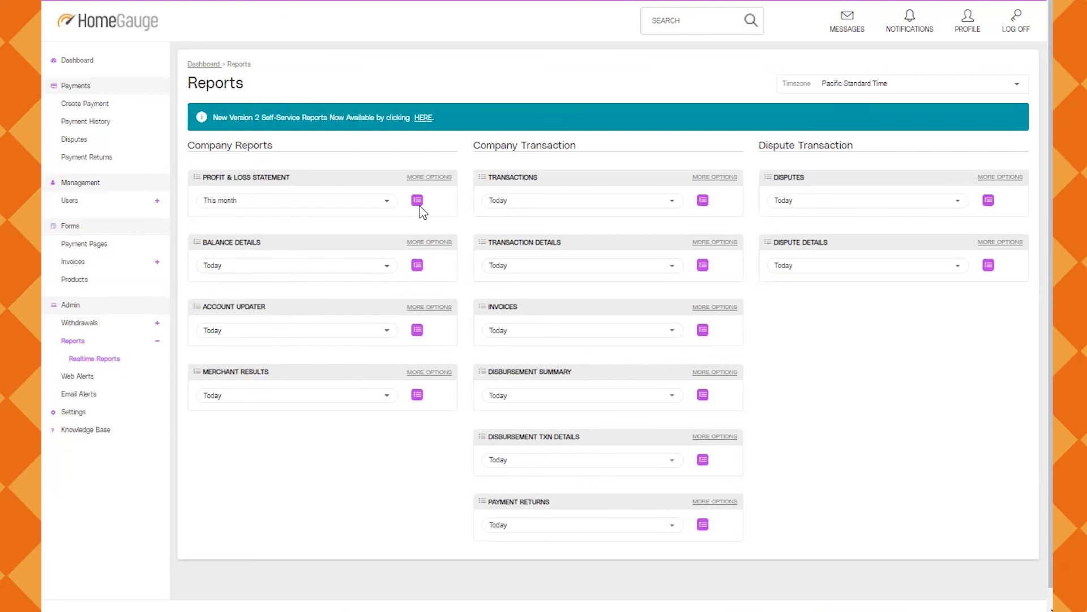
click(418, 205)
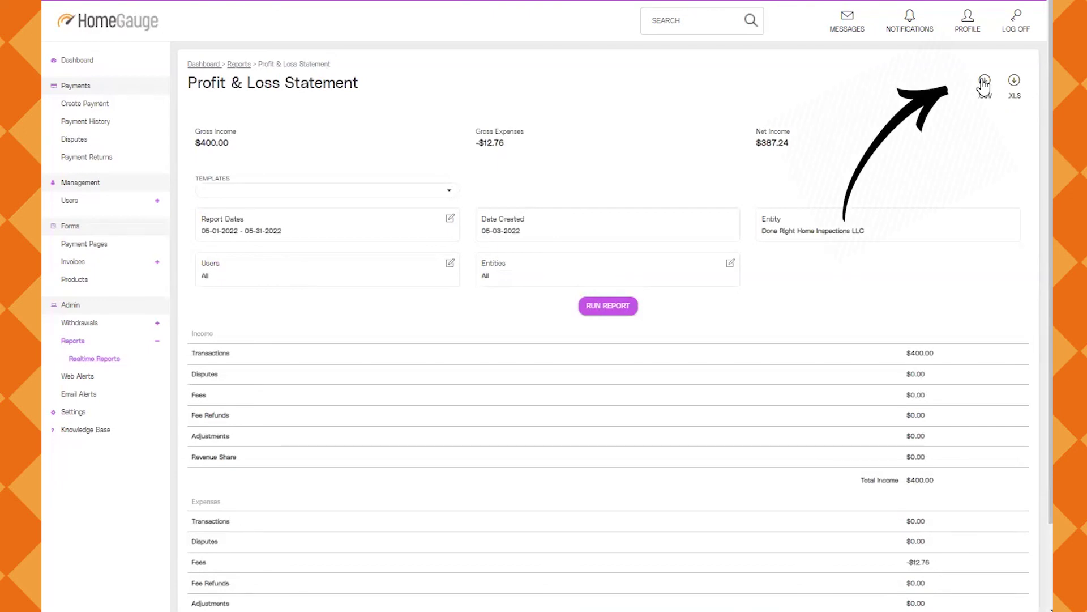
Toggle the Disbursement e-mail alerts on the Email Alerts page
click(238, 65)
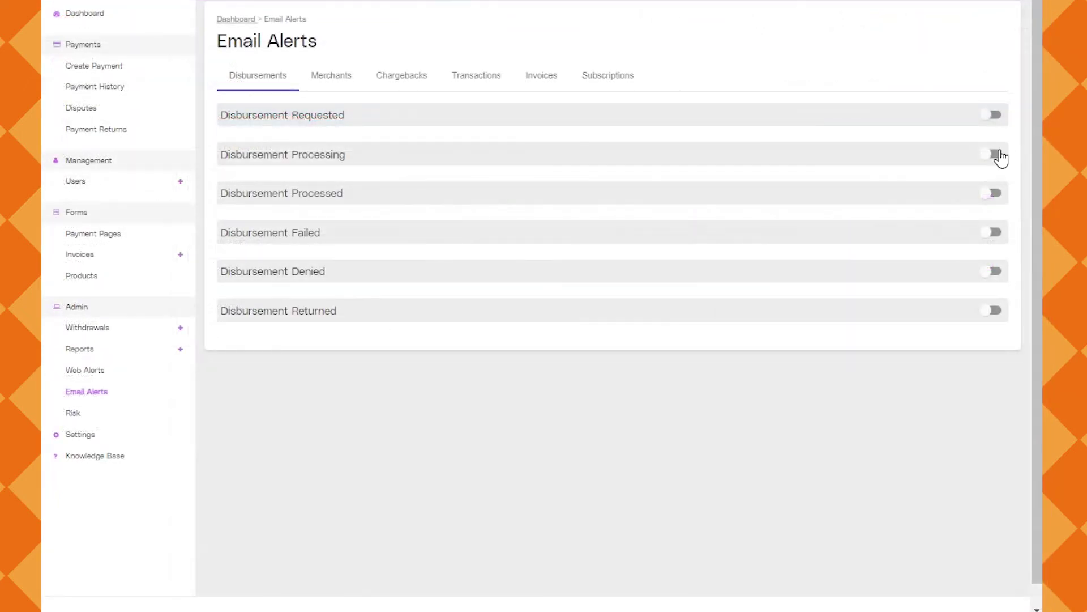
click(998, 157)
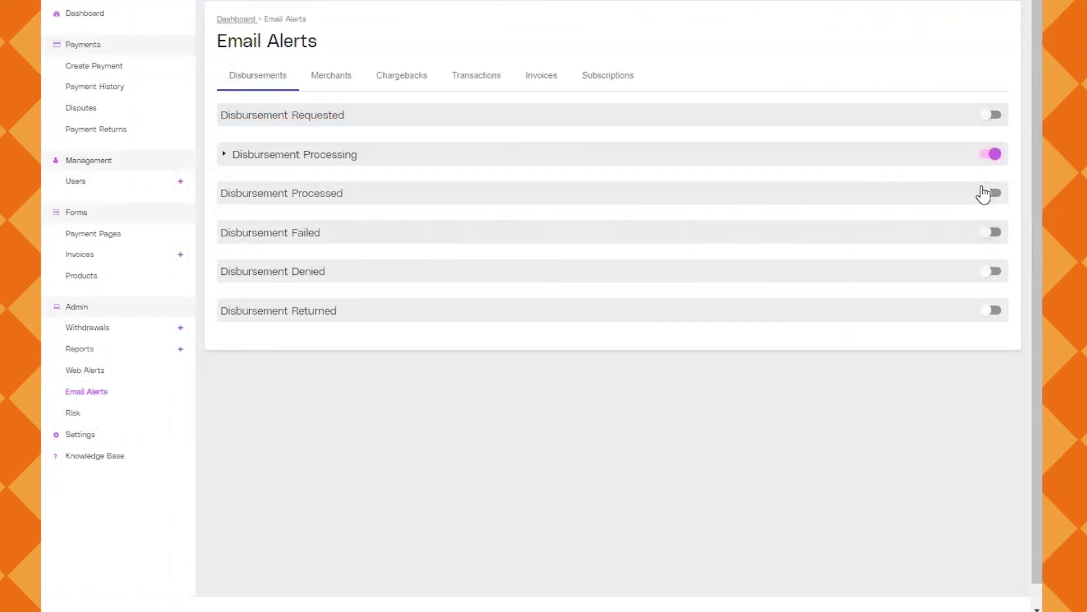
click(989, 156)
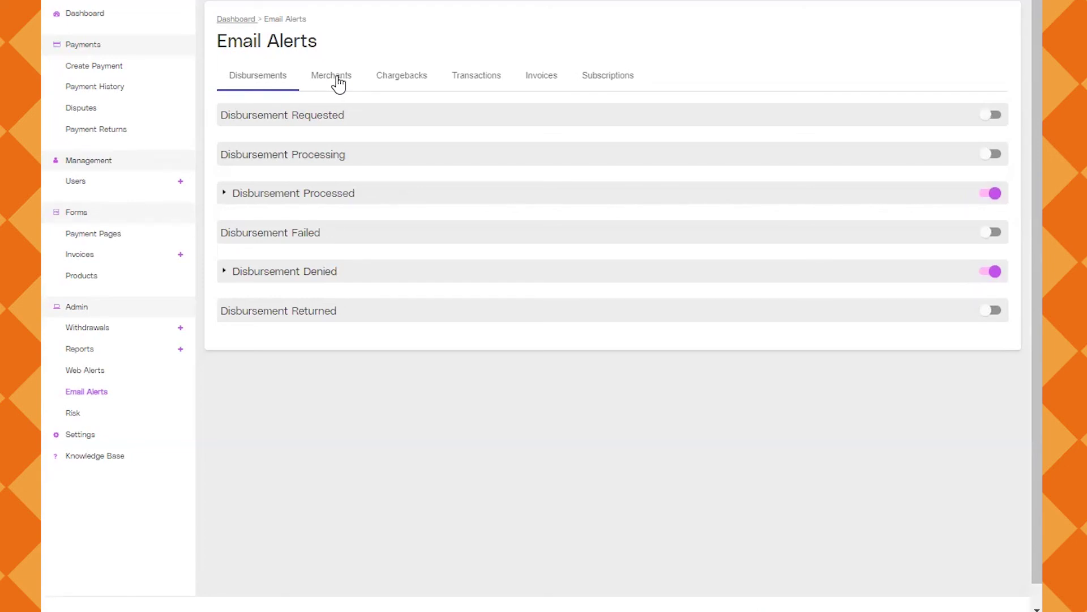
Review the Merchants, Chargebacks, Transactions, Invoices and Subscriptions alert categories
click(336, 76)
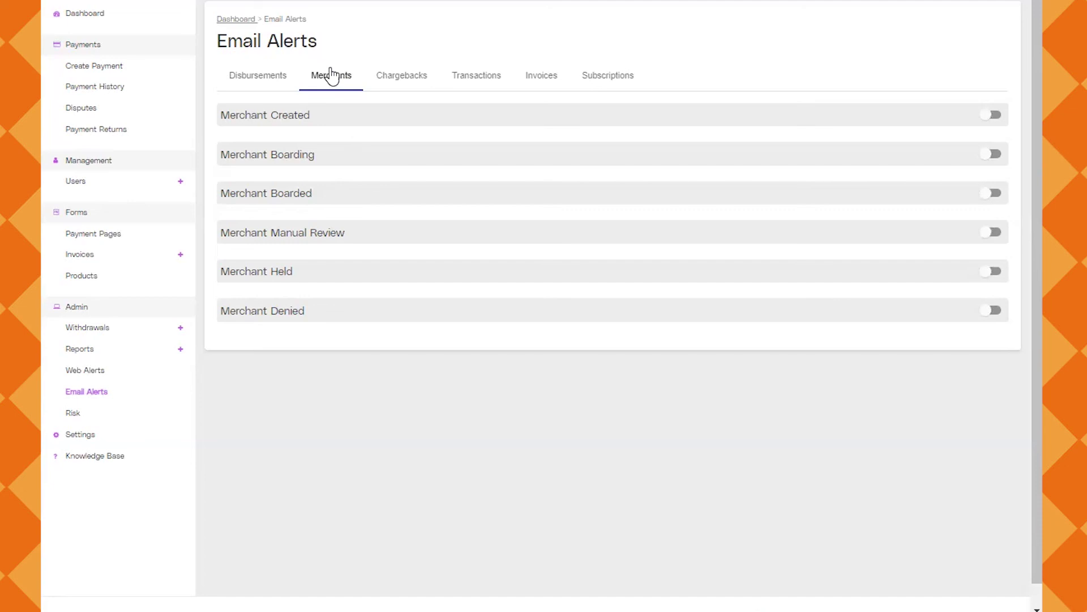
click(415, 82)
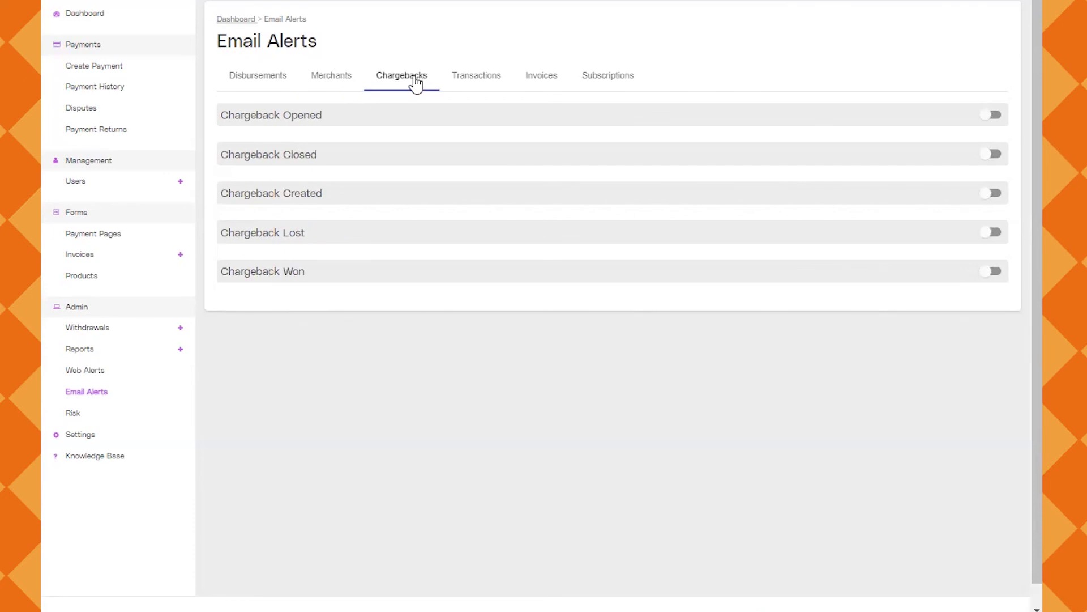
click(476, 77)
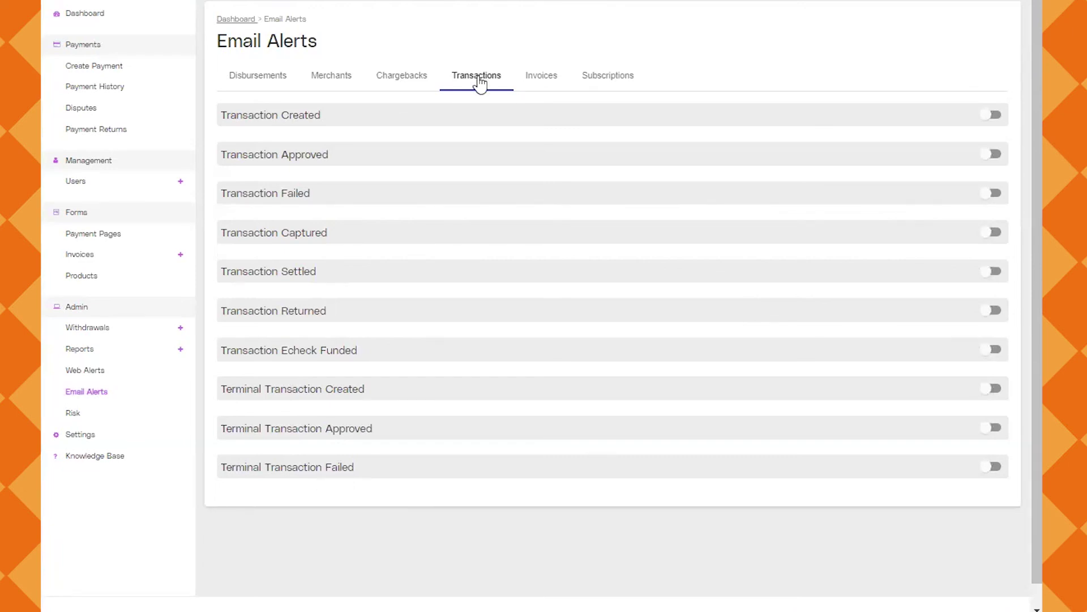
click(540, 80)
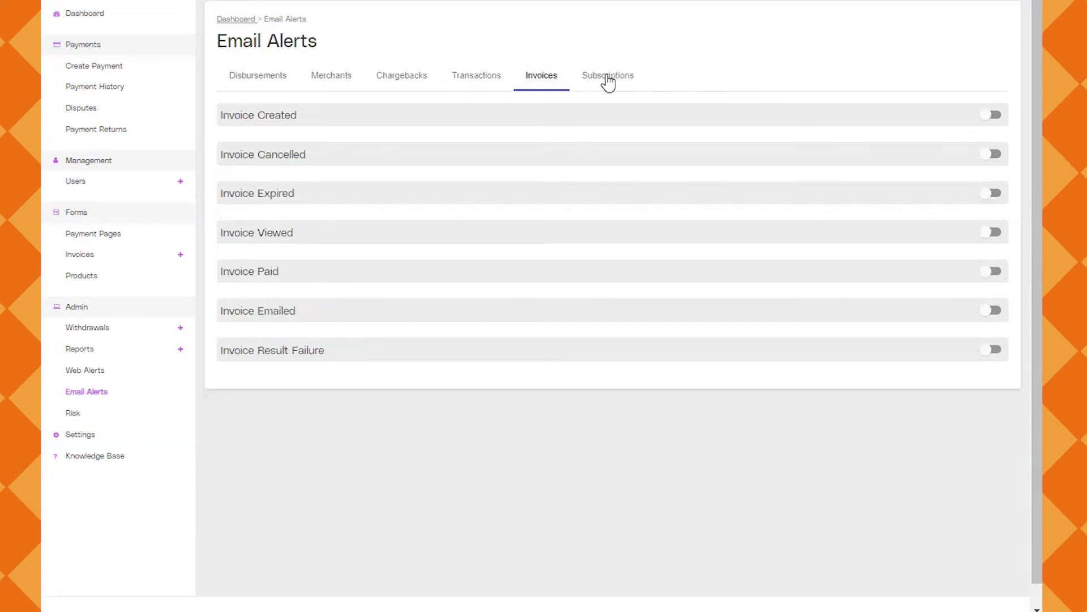
click(609, 83)
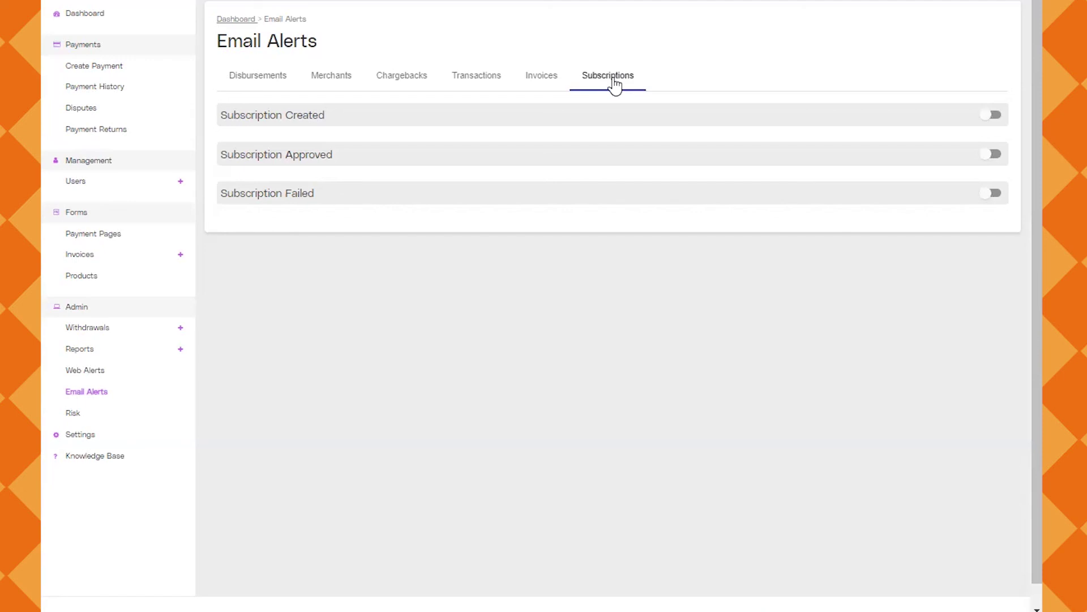
Open Settings to view the payment, business and user settings
click(81, 435)
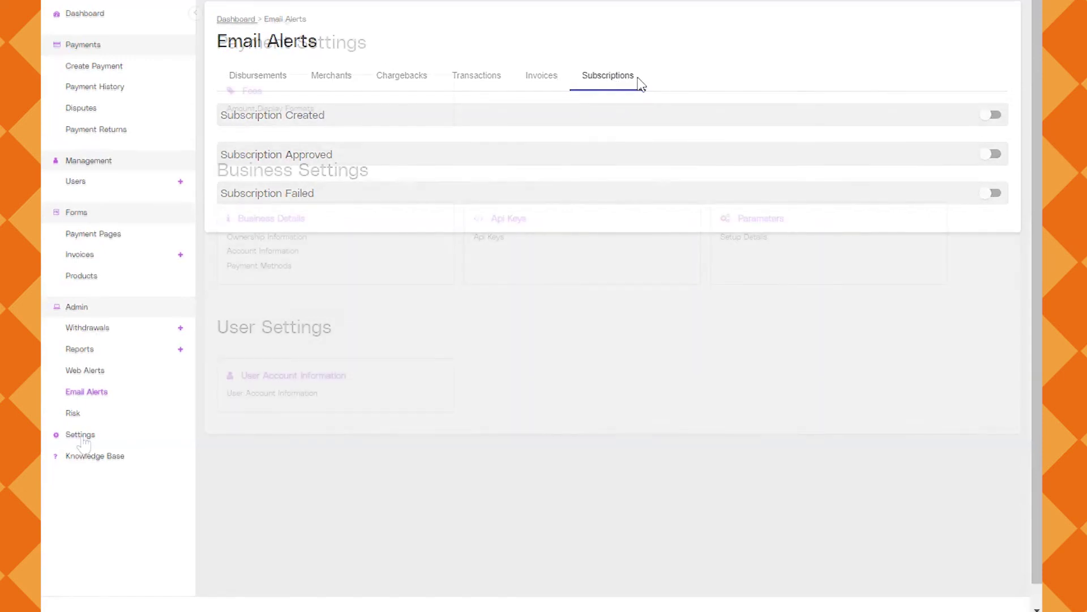